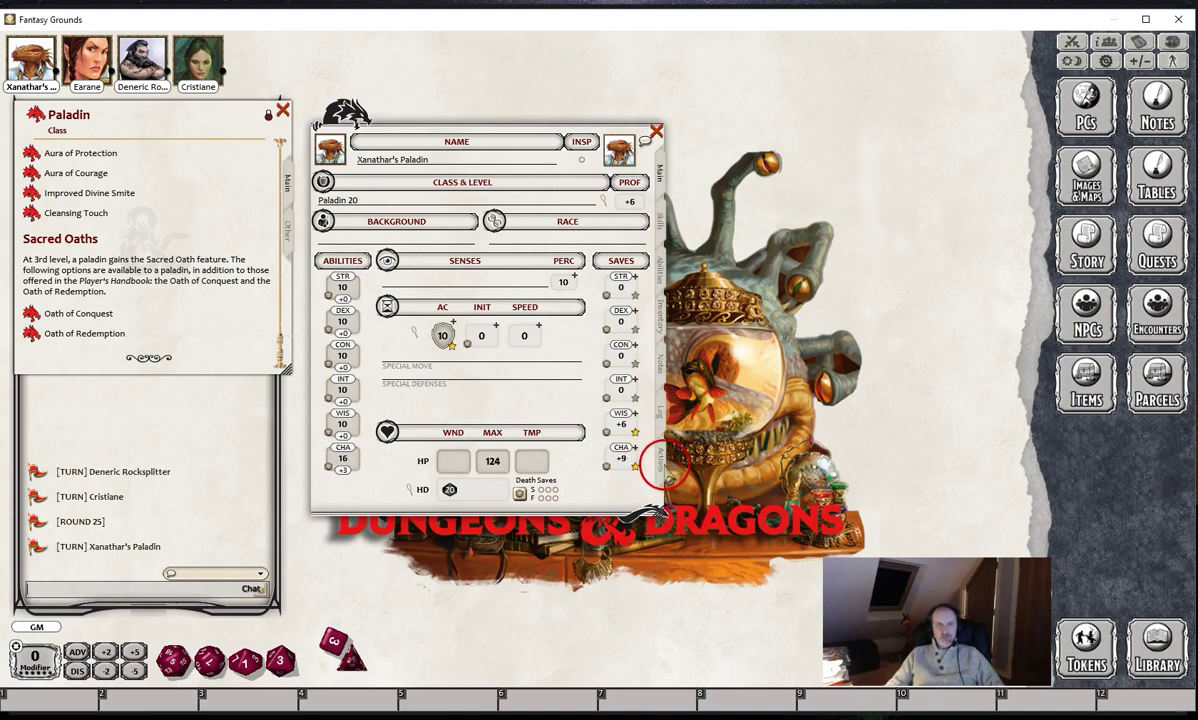
Step: Show the sheet's Actions list and open the Oath of Conquest subclass entry down to its features
{"action": "left_click", "coordinate": [660, 463]}
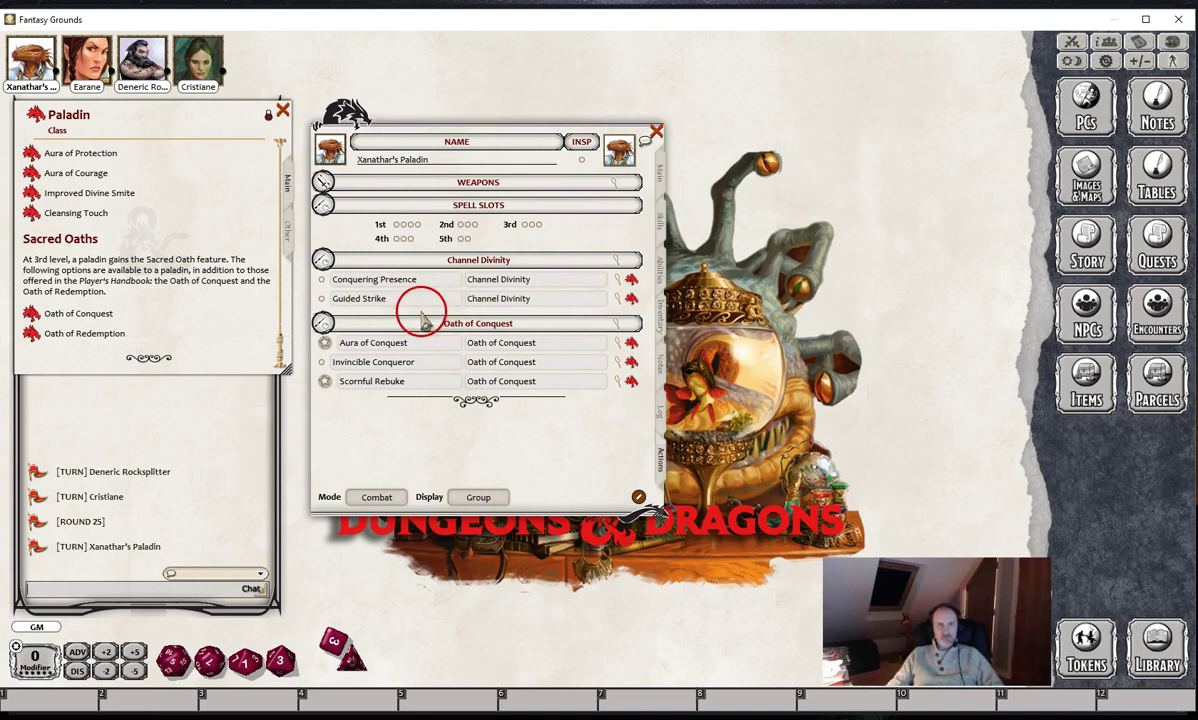
{"action": "scroll", "coordinate": [265, 276], "scroll_direction": "up", "scroll_amount": 1}
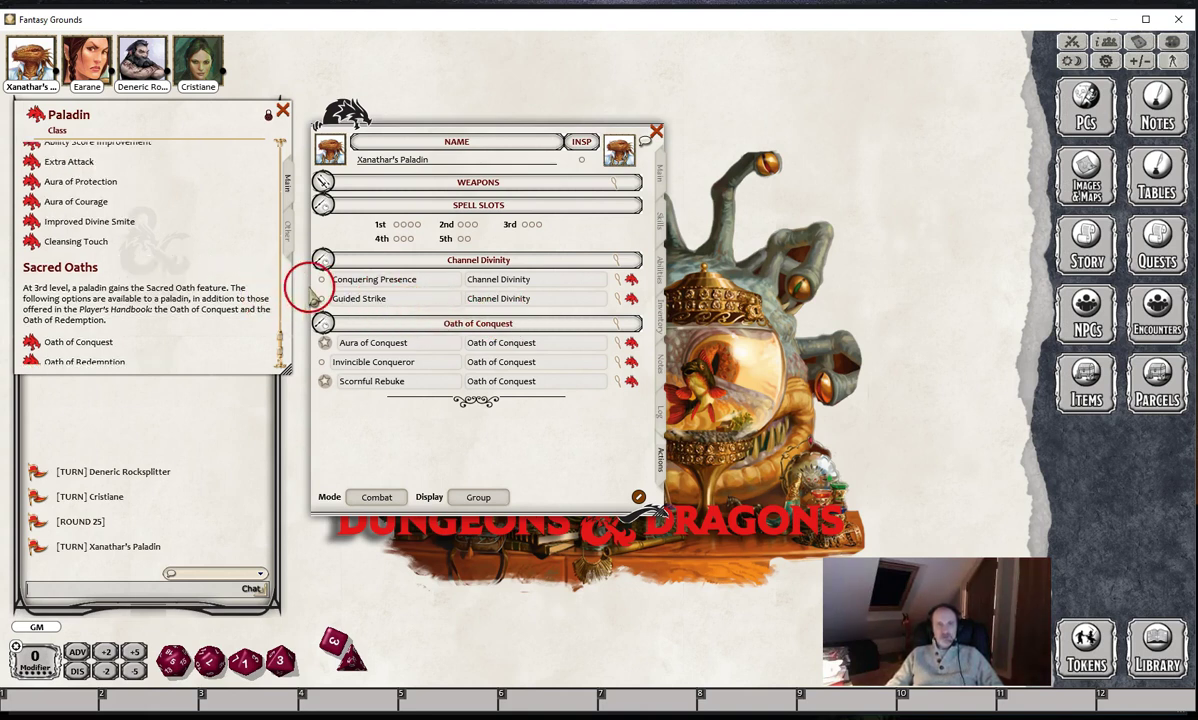
{"action": "scroll", "coordinate": [205, 275], "scroll_direction": "down", "scroll_amount": 1}
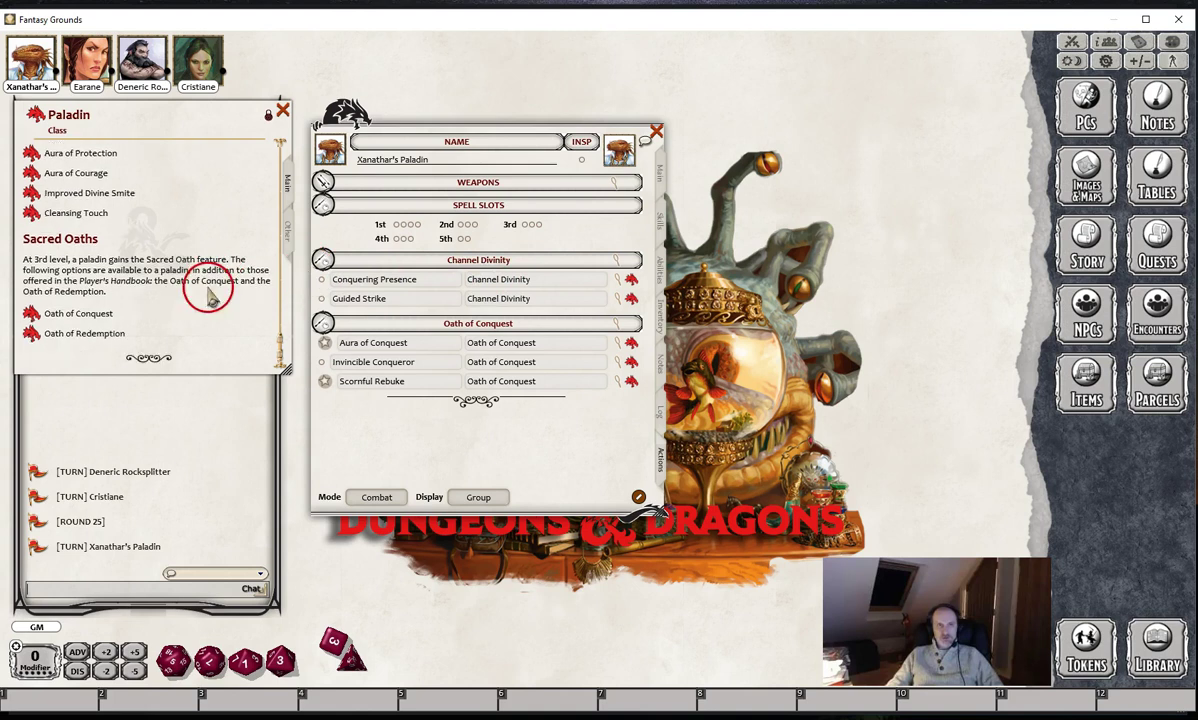
{"action": "left_click", "coordinate": [36, 314]}
{"action": "scroll", "coordinate": [183, 290], "scroll_direction": "down", "scroll_amount": 6}
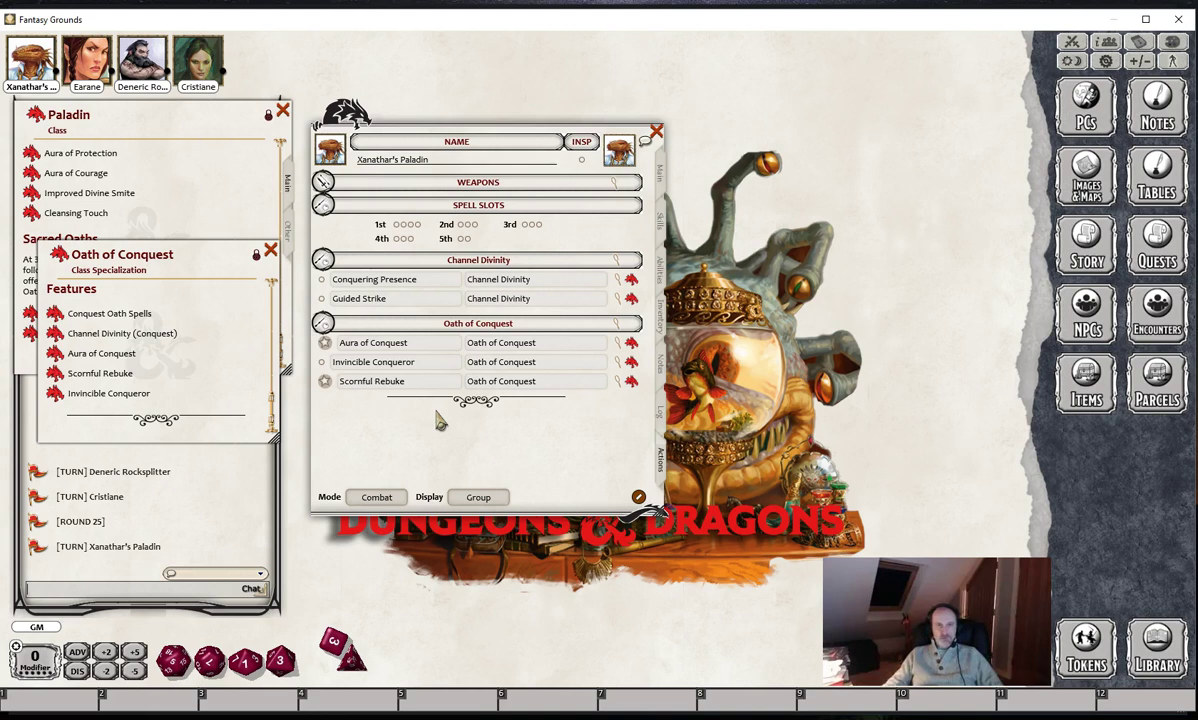
{"action": "mouse_move", "coordinate": [530, 380]}
{"action": "left_mouse_down"}
{"action": "mouse_move", "coordinate": [558, 344]}
{"action": "mouse_move", "coordinate": [516, 270]}
{"action": "mouse_move", "coordinate": [481, 265]}
{"action": "mouse_move", "coordinate": [470, 290]}
{"action": "mouse_move", "coordinate": [476, 260]}
{"action": "mouse_move", "coordinate": [458, 274]}
{"action": "mouse_move", "coordinate": [327, 278]}
{"action": "mouse_move", "coordinate": [327, 302]}
{"action": "mouse_move", "coordinate": [366, 316]}
{"action": "mouse_move", "coordinate": [381, 269]}
{"action": "mouse_move", "coordinate": [396, 310]}
{"action": "left_mouse_up"}
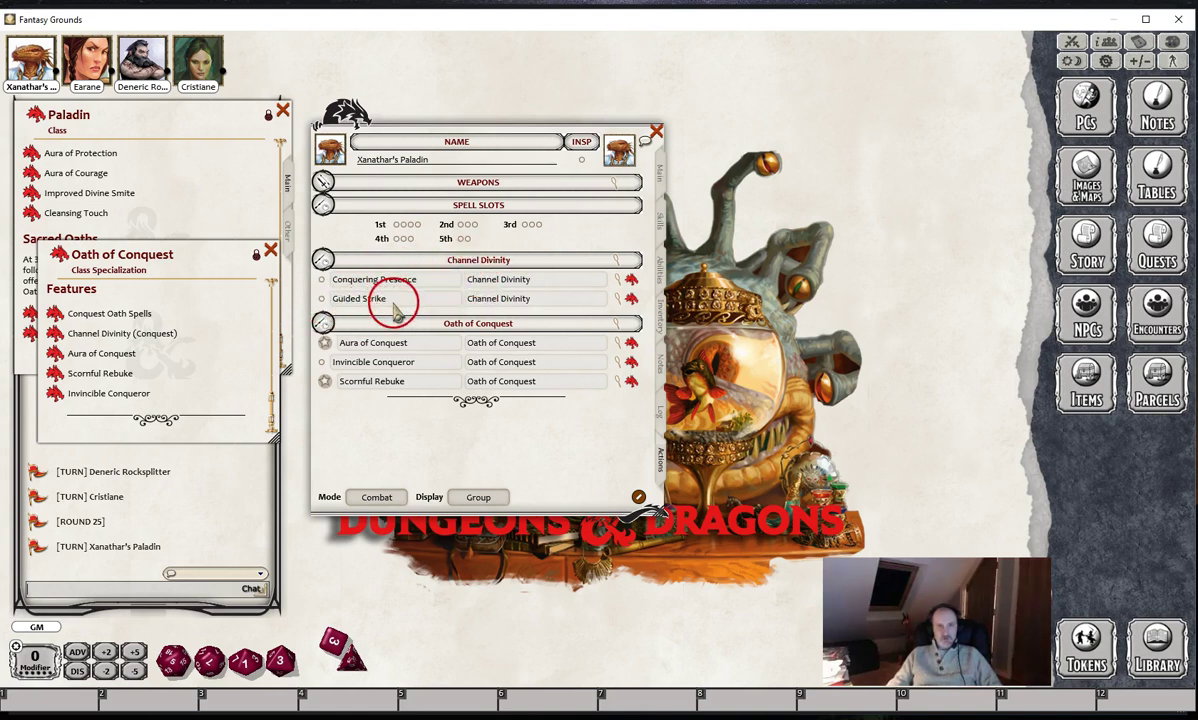
{"action": "left_click", "coordinate": [614, 261]}
{"action": "left_click_drag", "start_coordinate": [644, 300], "coordinate": [610, 308]}
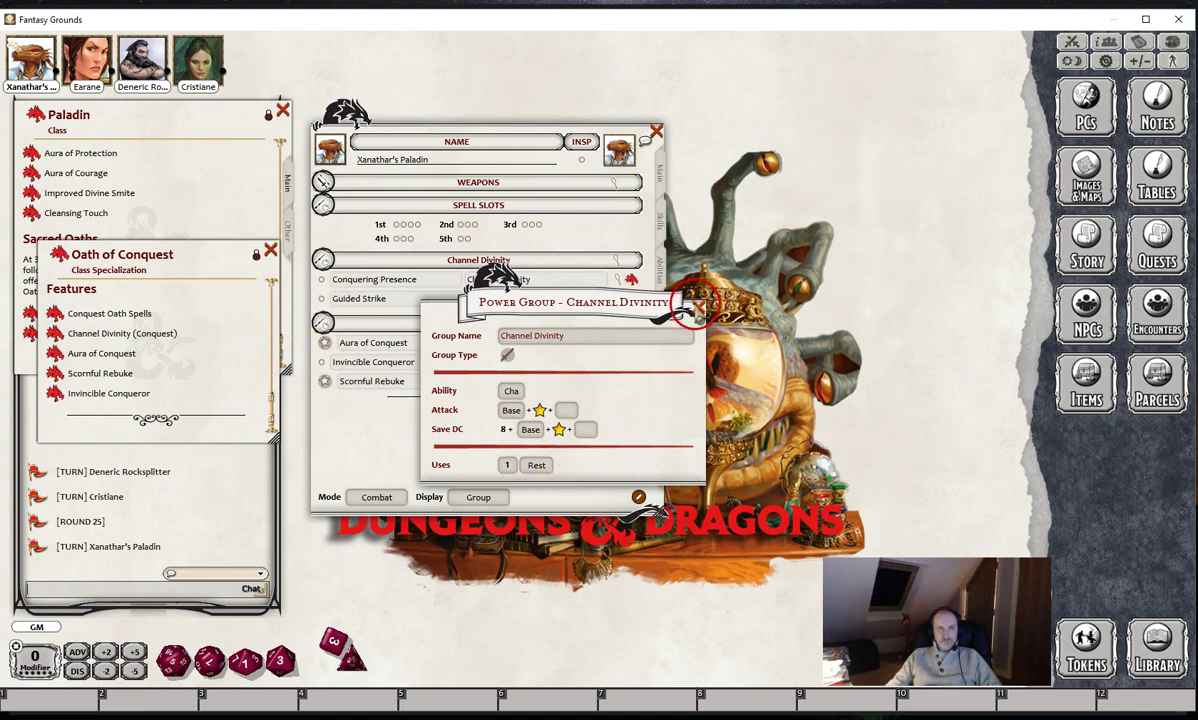
{"action": "left_click", "coordinate": [696, 305]}
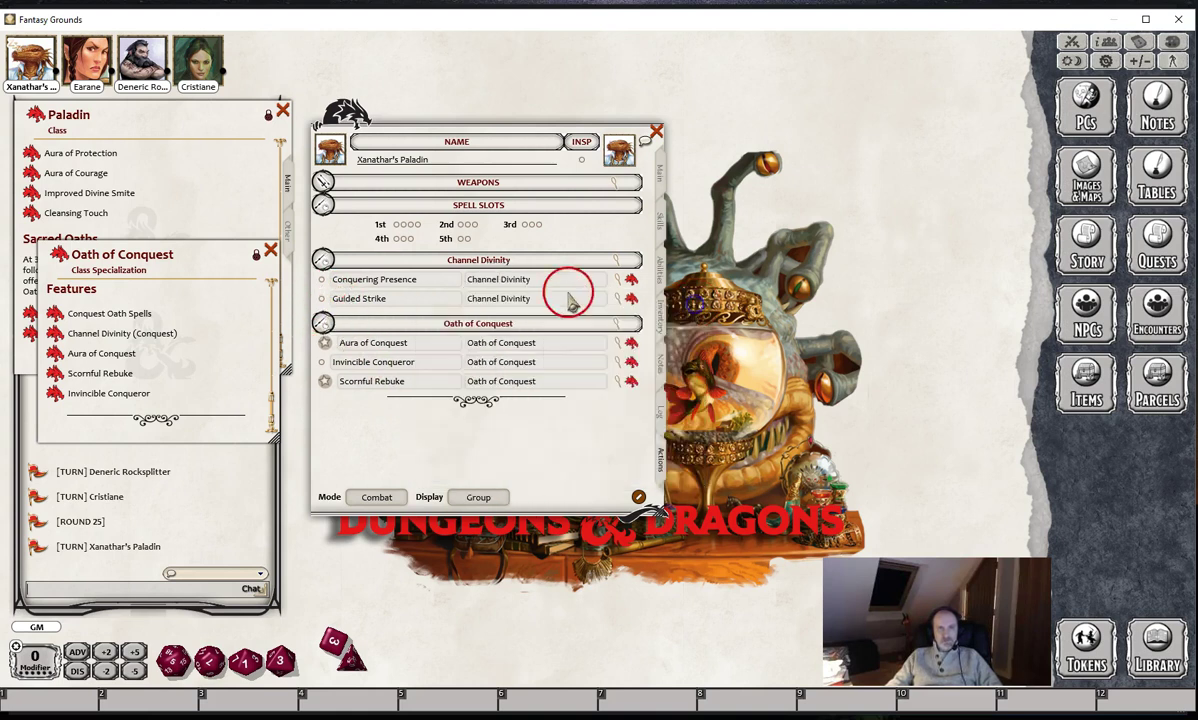
Step: Use Guided Strike, then take a Short Rest to restore Channel Divinity
{"action": "left_click", "coordinate": [321, 299]}
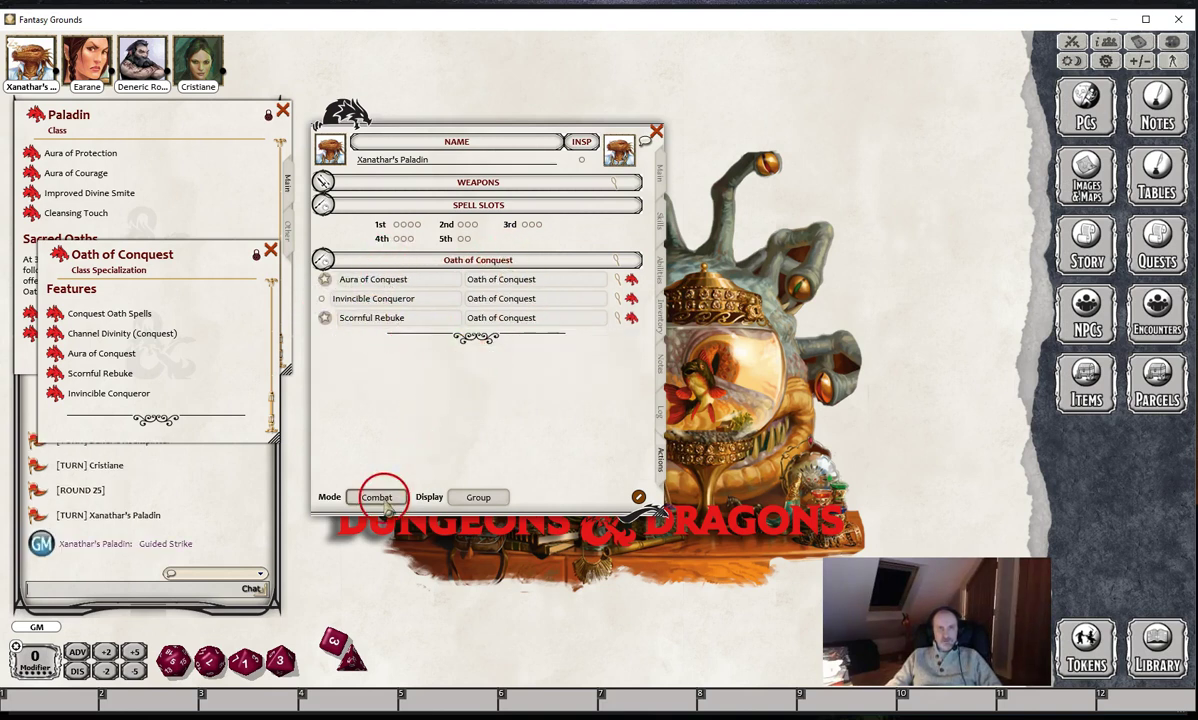
{"action": "right_click", "coordinate": [370, 372]}
{"action": "left_click", "coordinate": [341, 364]}
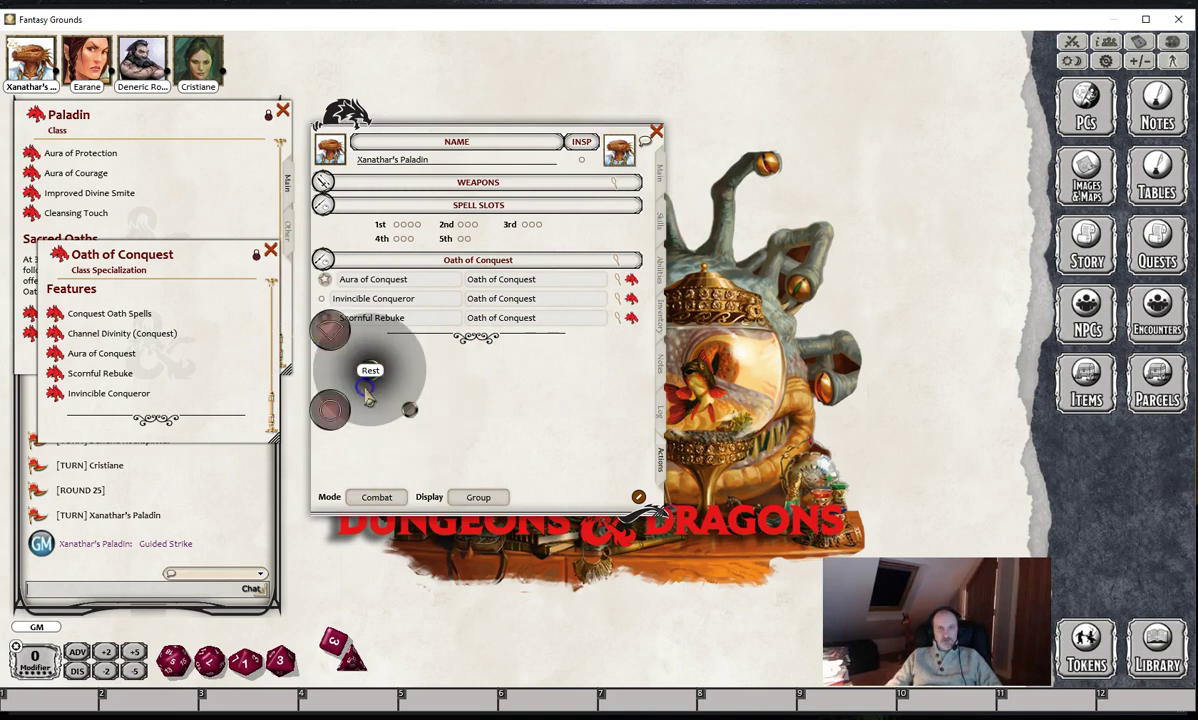
{"action": "left_click", "coordinate": [340, 349]}
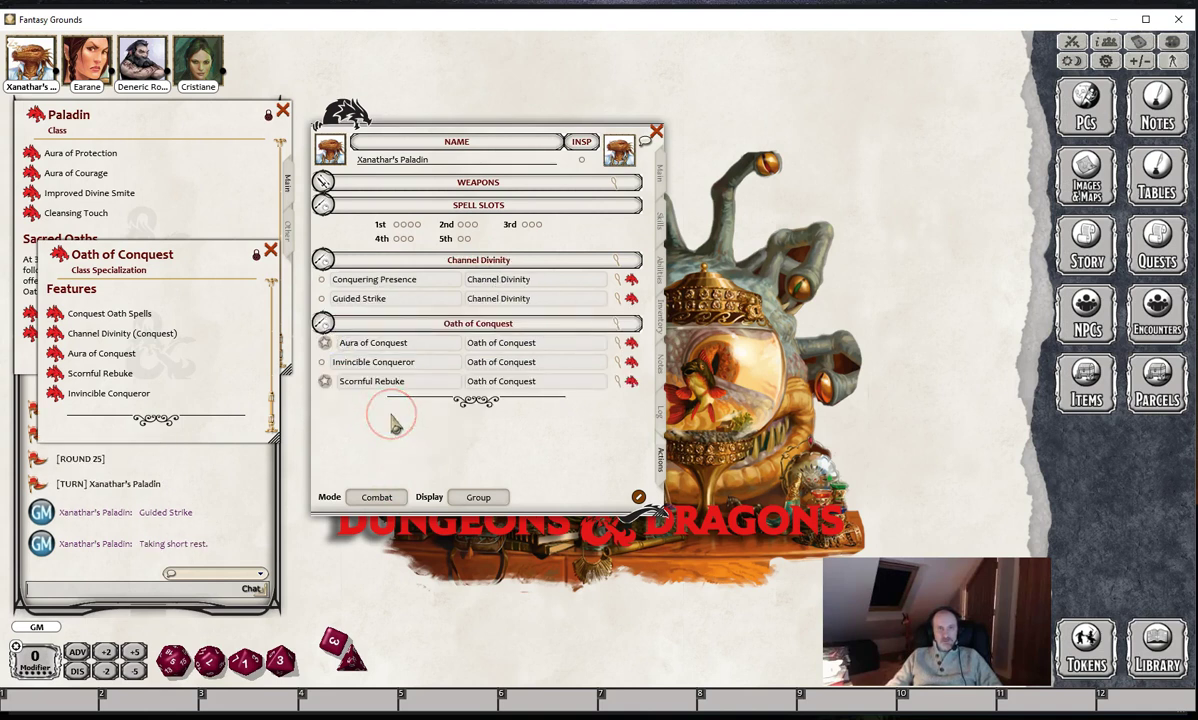
Step: Switch the actions list to Preparation mode and back to Combat mode
{"action": "left_click", "coordinate": [380, 497]}
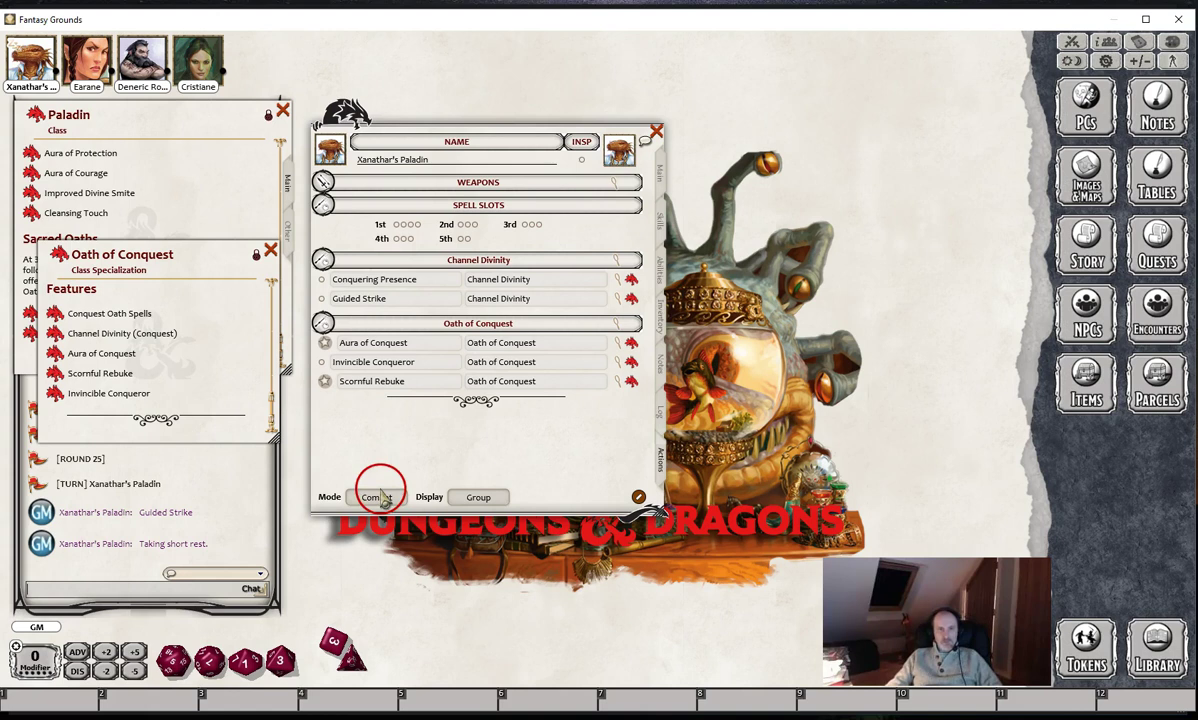
{"action": "left_click", "coordinate": [385, 499]}
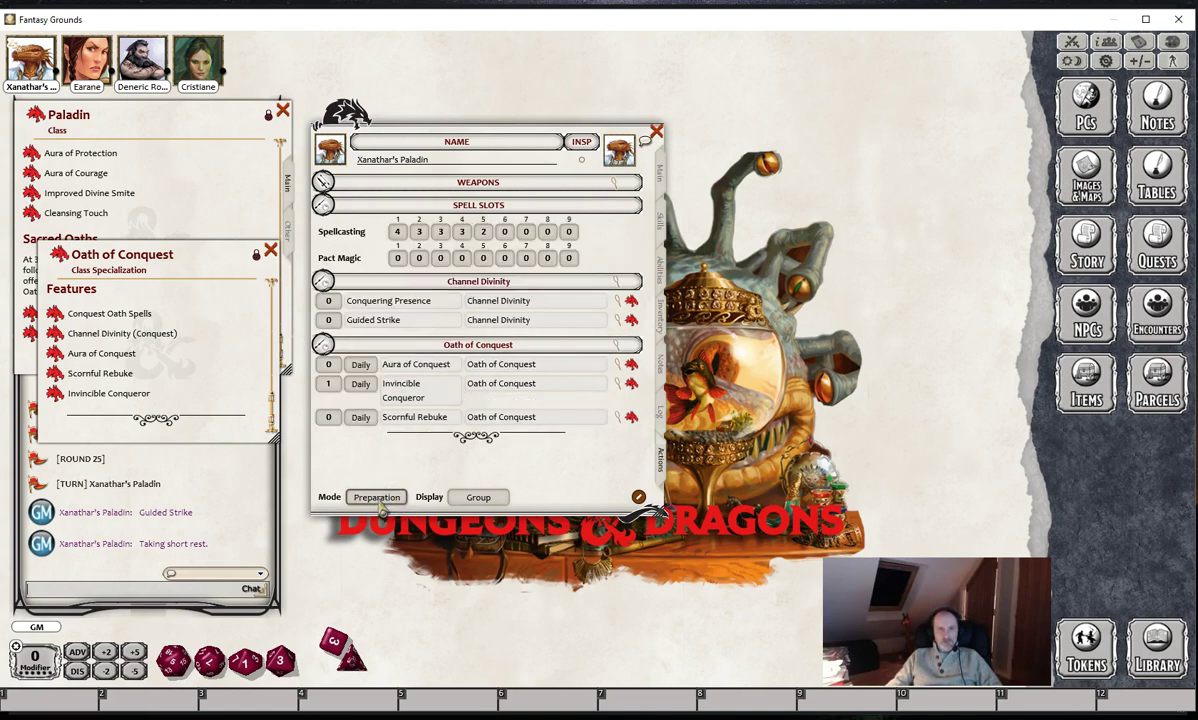
{"action": "mouse_move", "coordinate": [358, 346]}
{"action": "left_mouse_down"}
{"action": "mouse_move", "coordinate": [334, 316]}
{"action": "mouse_move", "coordinate": [366, 300]}
{"action": "mouse_move", "coordinate": [360, 338]}
{"action": "mouse_move", "coordinate": [366, 297]}
{"action": "mouse_move", "coordinate": [356, 318]}
{"action": "mouse_move", "coordinate": [371, 311]}
{"action": "left_mouse_up"}
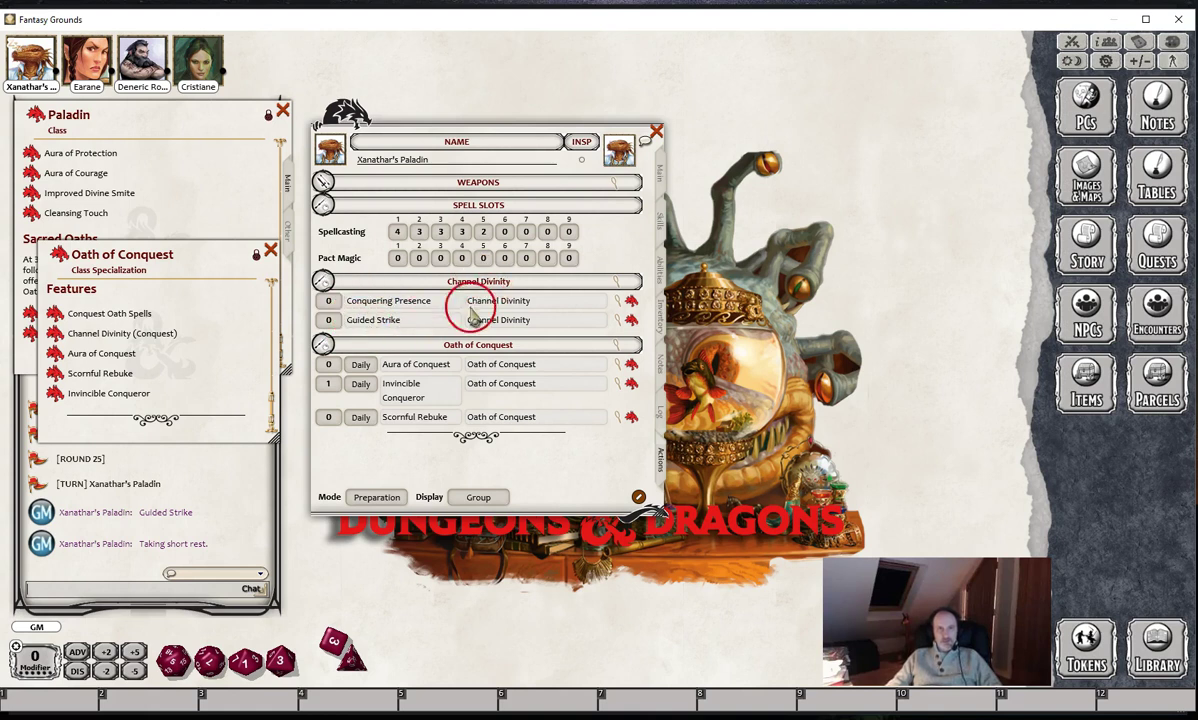
{"action": "left_click", "coordinate": [378, 497]}
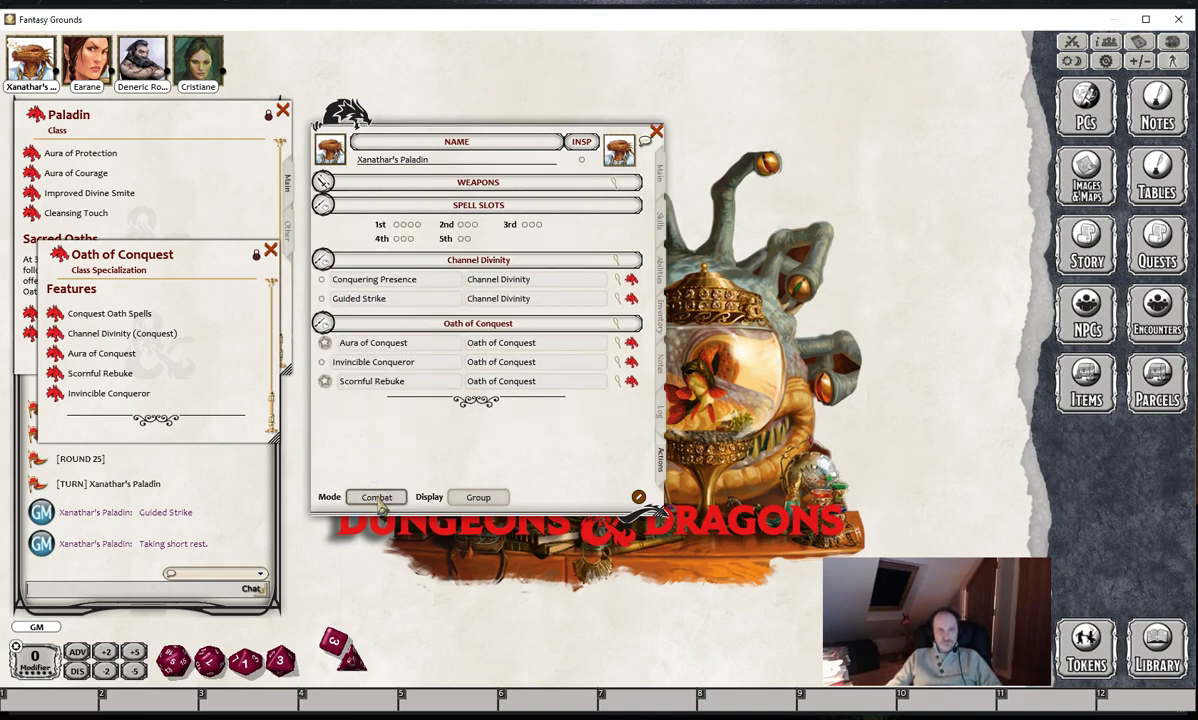
{"action": "left_click", "coordinate": [398, 428]}
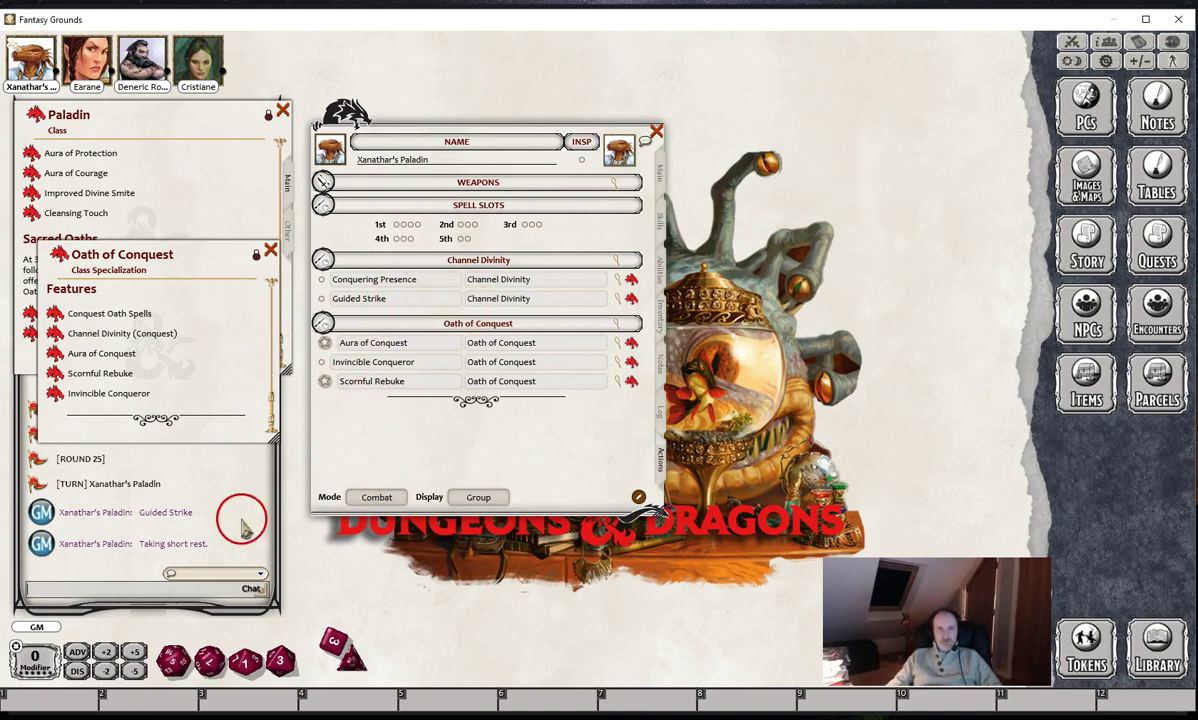
Step: Open the Channel Divinity (Conquest) text and give Conquering Presence a Wis DC 17 save
{"action": "left_click", "coordinate": [55, 334]}
{"action": "scroll", "coordinate": [199, 441], "scroll_direction": "down", "scroll_amount": 3}
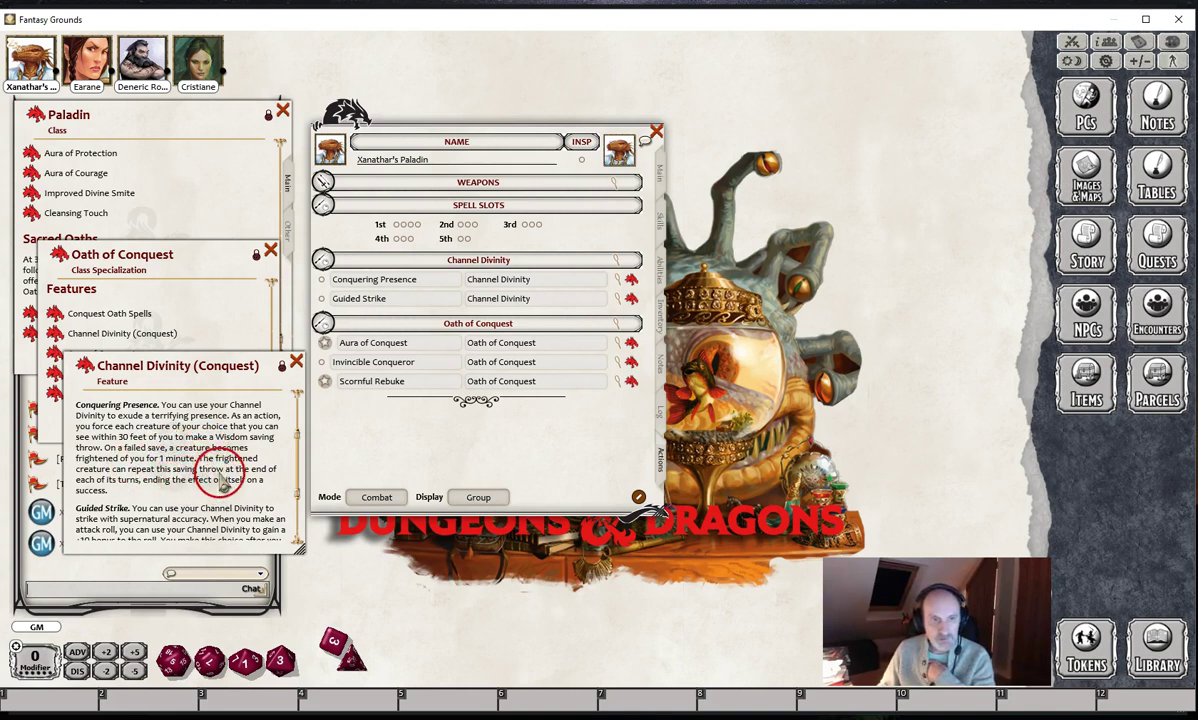
{"action": "left_click", "coordinate": [618, 278]}
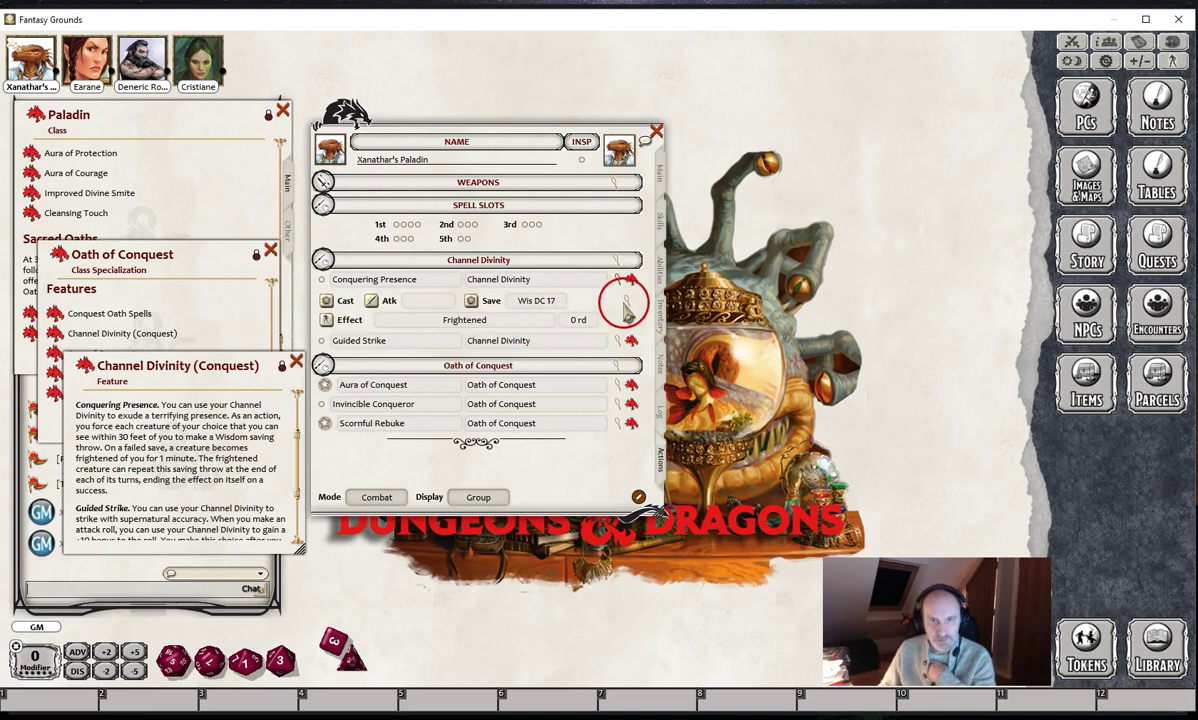
{"action": "left_click", "coordinate": [625, 302]}
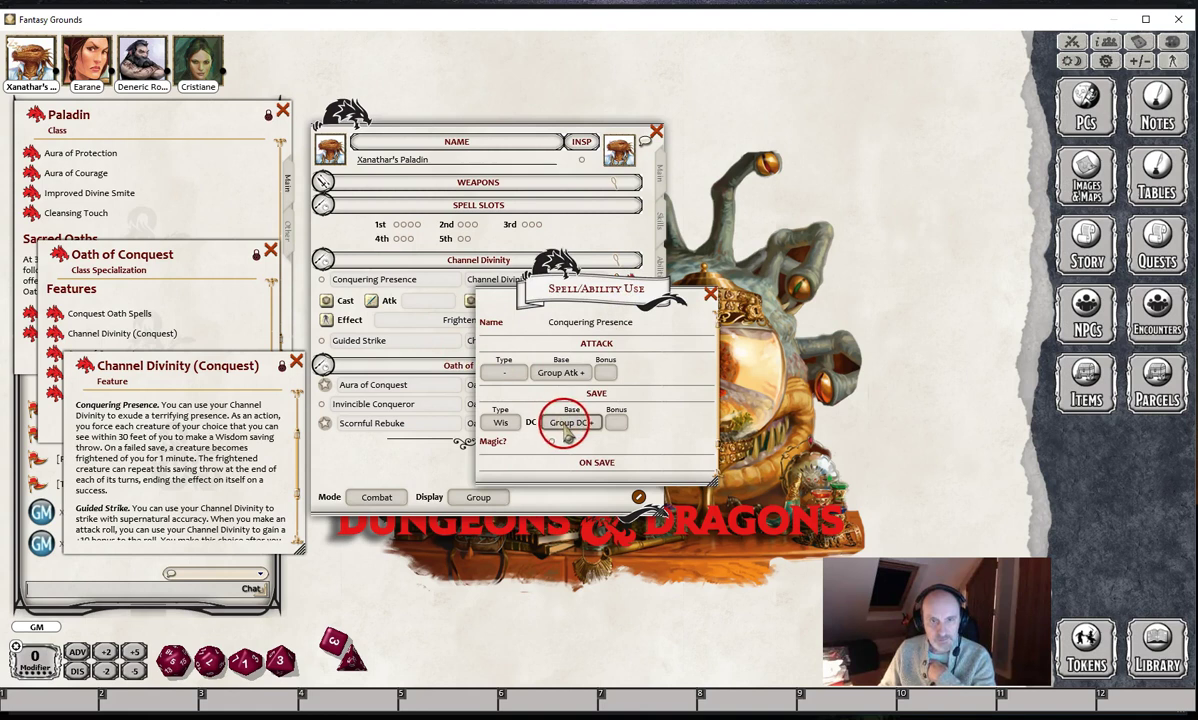
{"action": "left_click", "coordinate": [503, 432]}
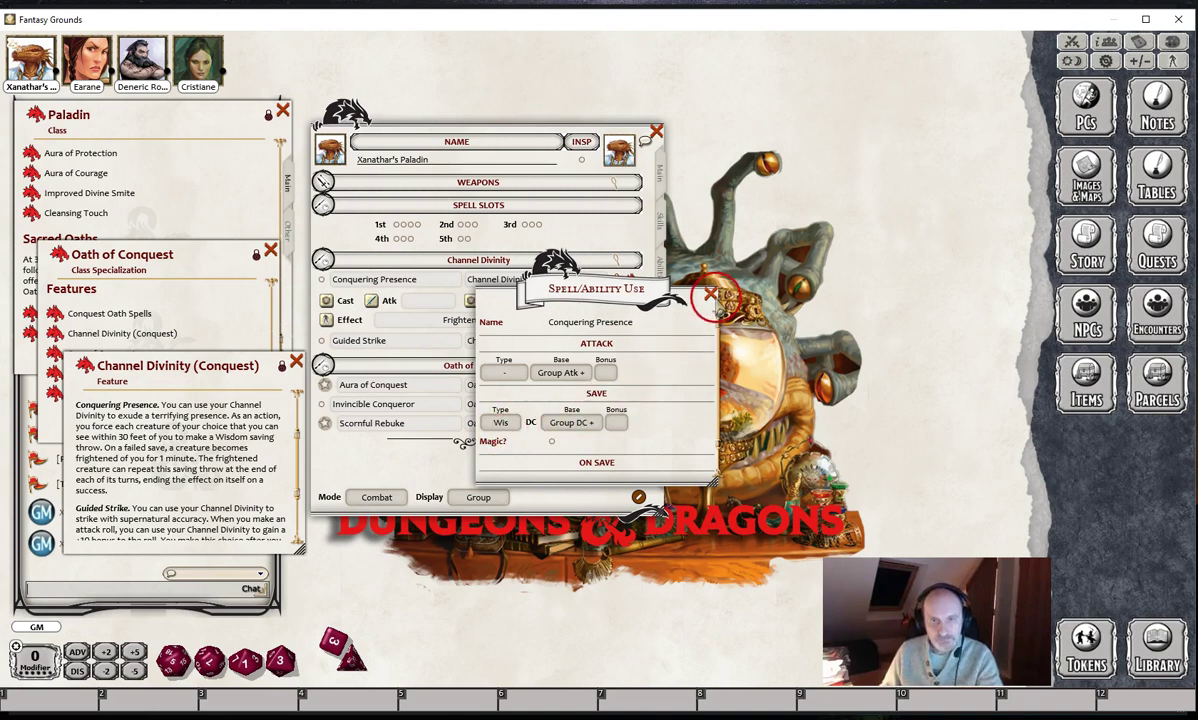
{"action": "left_click", "coordinate": [710, 294]}
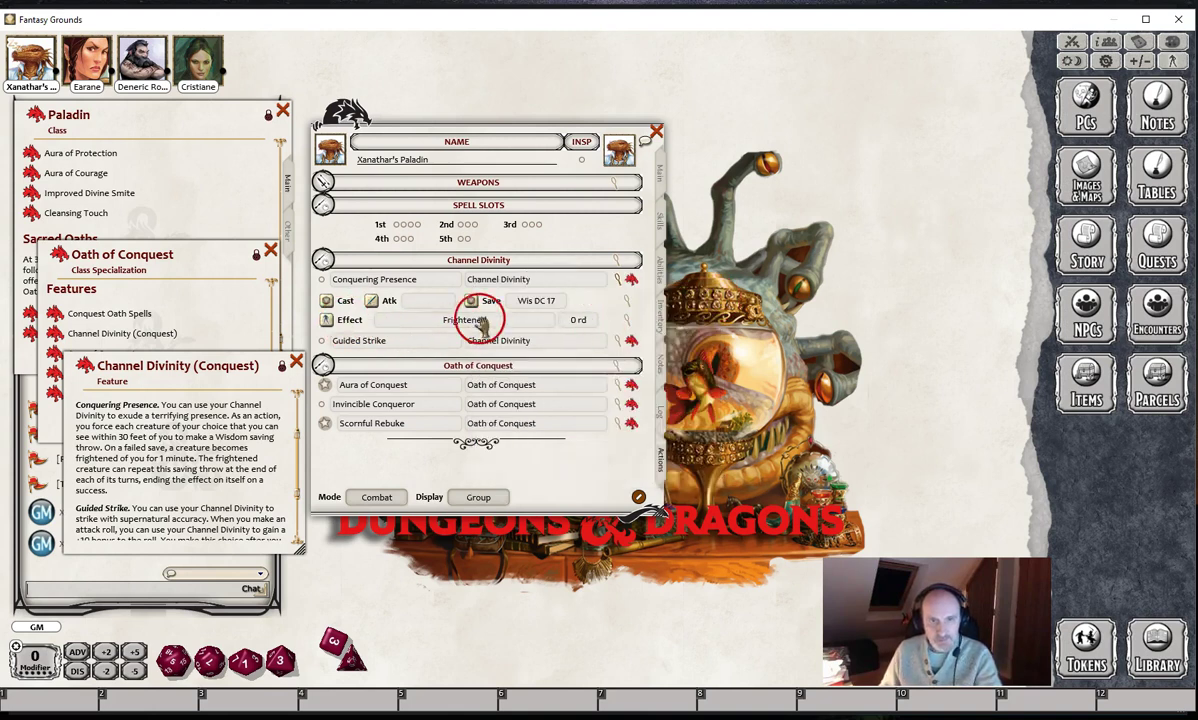
Step: Set Conquering Presence's Frightened effect duration to 1 minute and collapse the power
{"action": "left_click", "coordinate": [612, 320]}
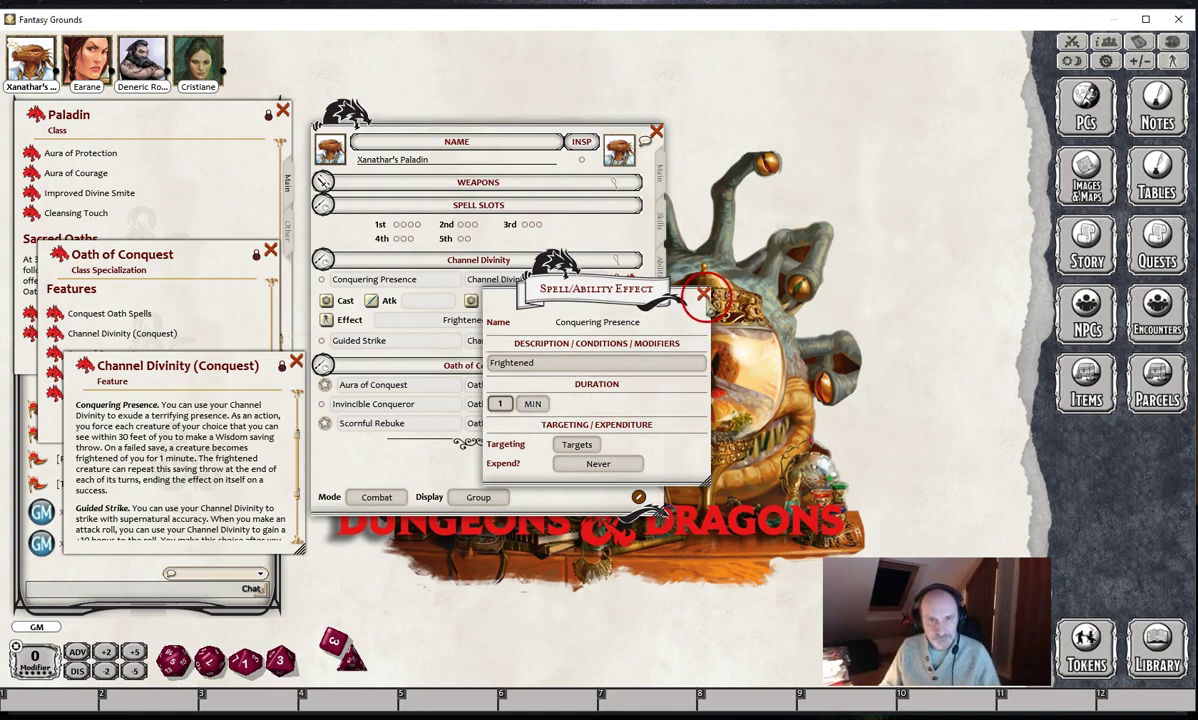
{"action": "left_click", "coordinate": [703, 294]}
{"action": "left_click", "coordinate": [614, 279]}
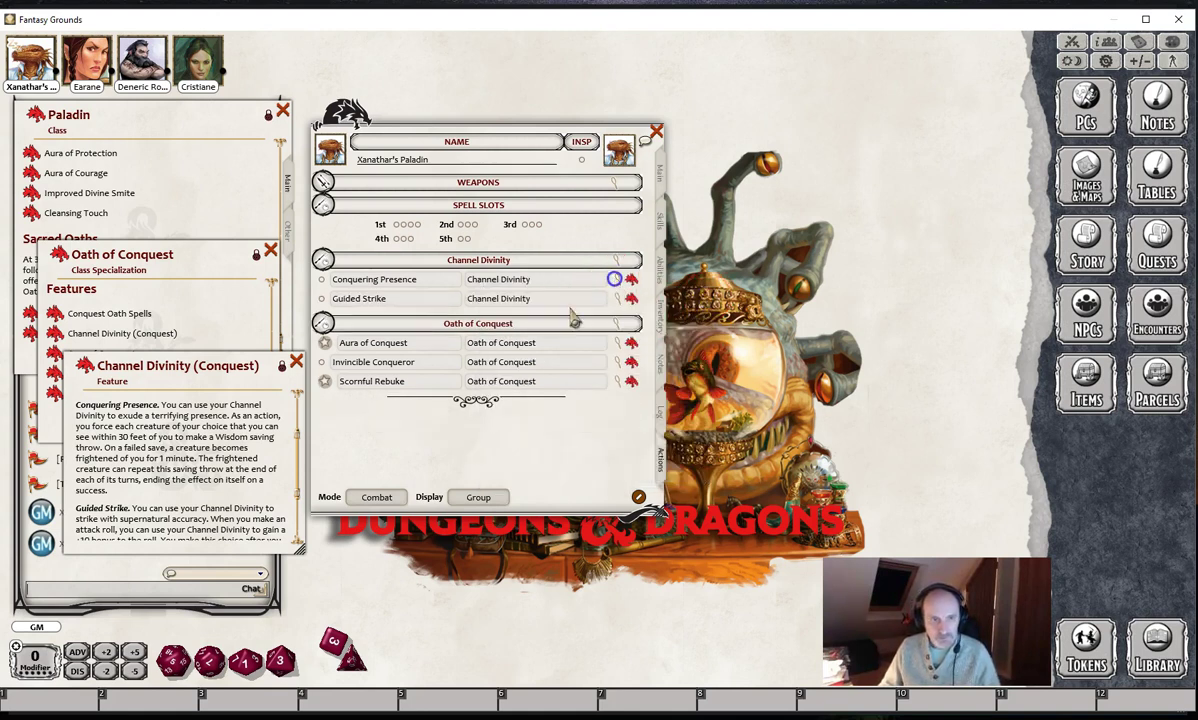
Step: Review Guided Strike's attack bonus effect, then close the Channel Divinity (Conquest) description
{"action": "scroll", "coordinate": [237, 457], "scroll_direction": "down", "scroll_amount": 1}
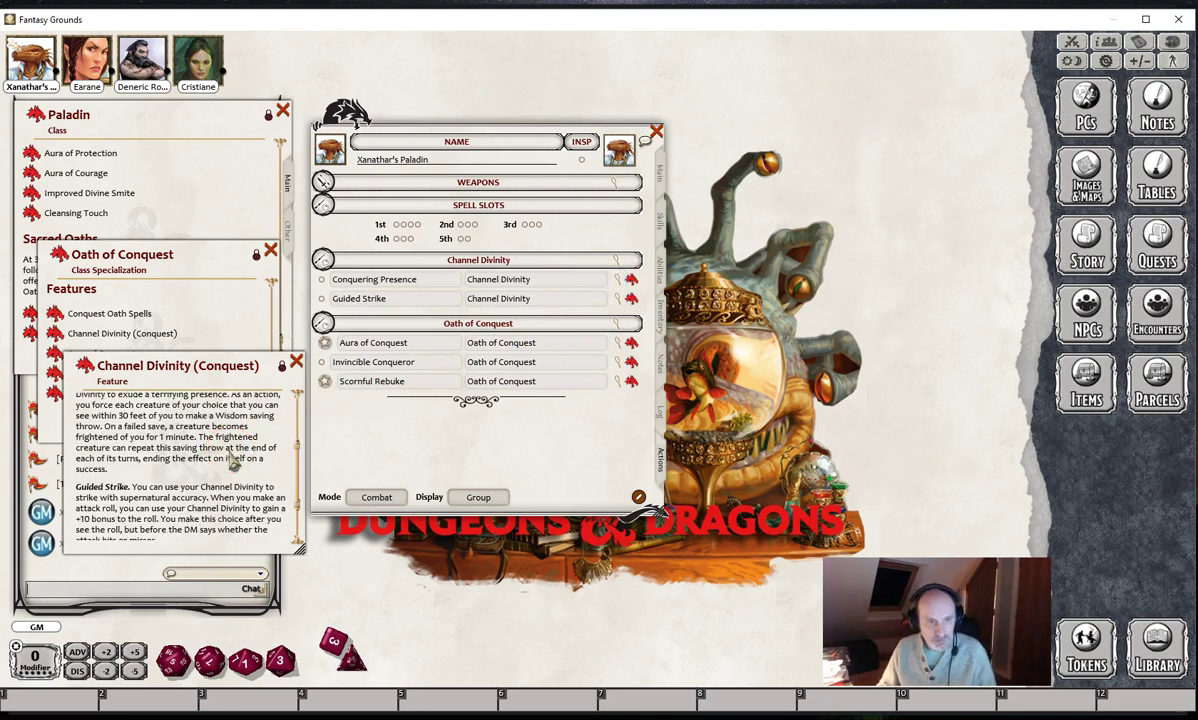
{"action": "scroll", "coordinate": [230, 462], "scroll_direction": "down", "scroll_amount": 1}
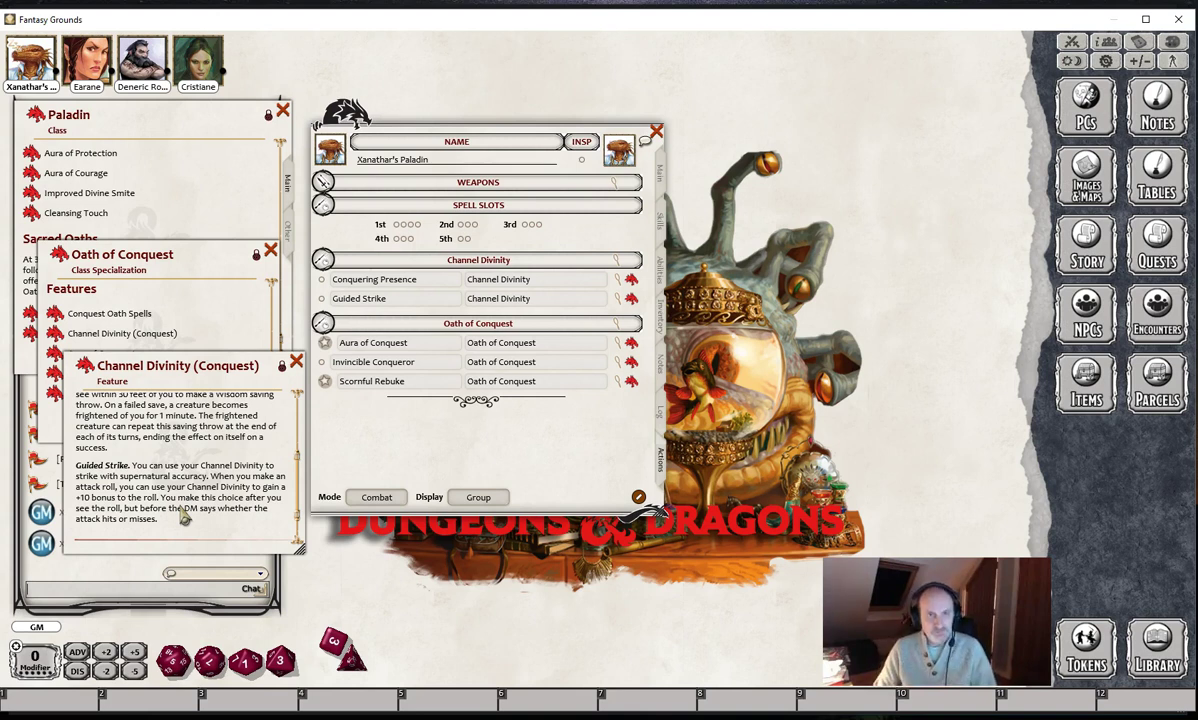
{"action": "left_click", "coordinate": [617, 297]}
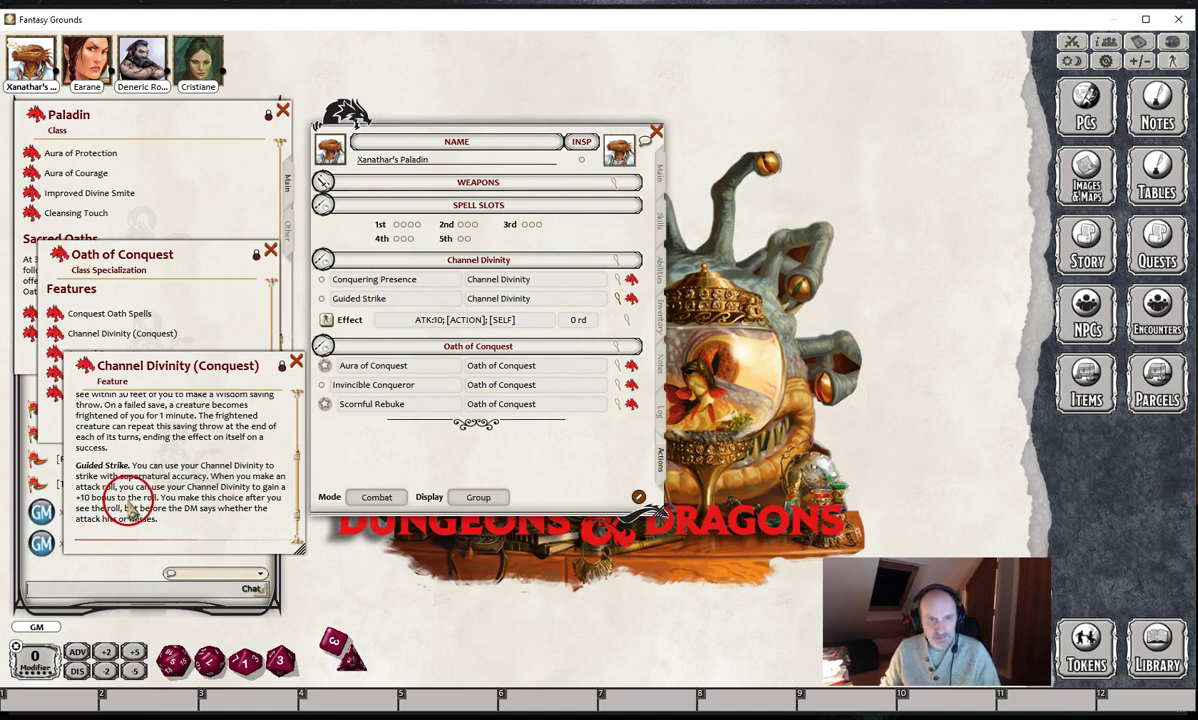
{"action": "left_click", "coordinate": [617, 299]}
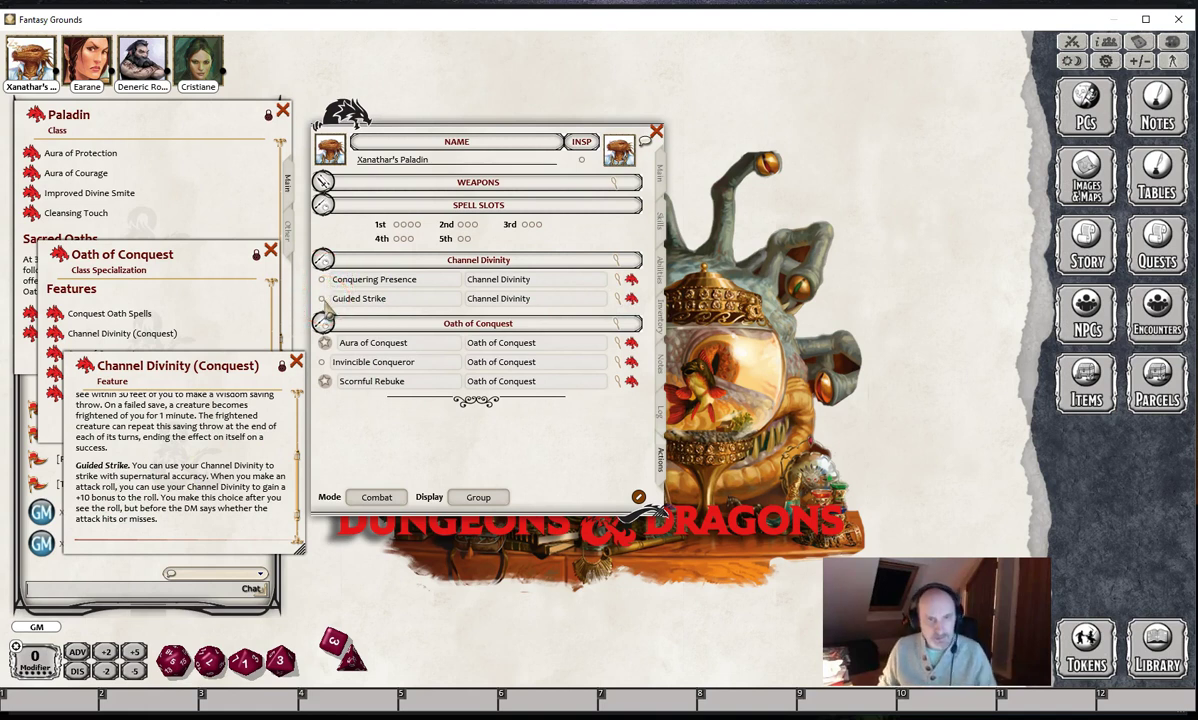
{"action": "left_click", "coordinate": [296, 361]}
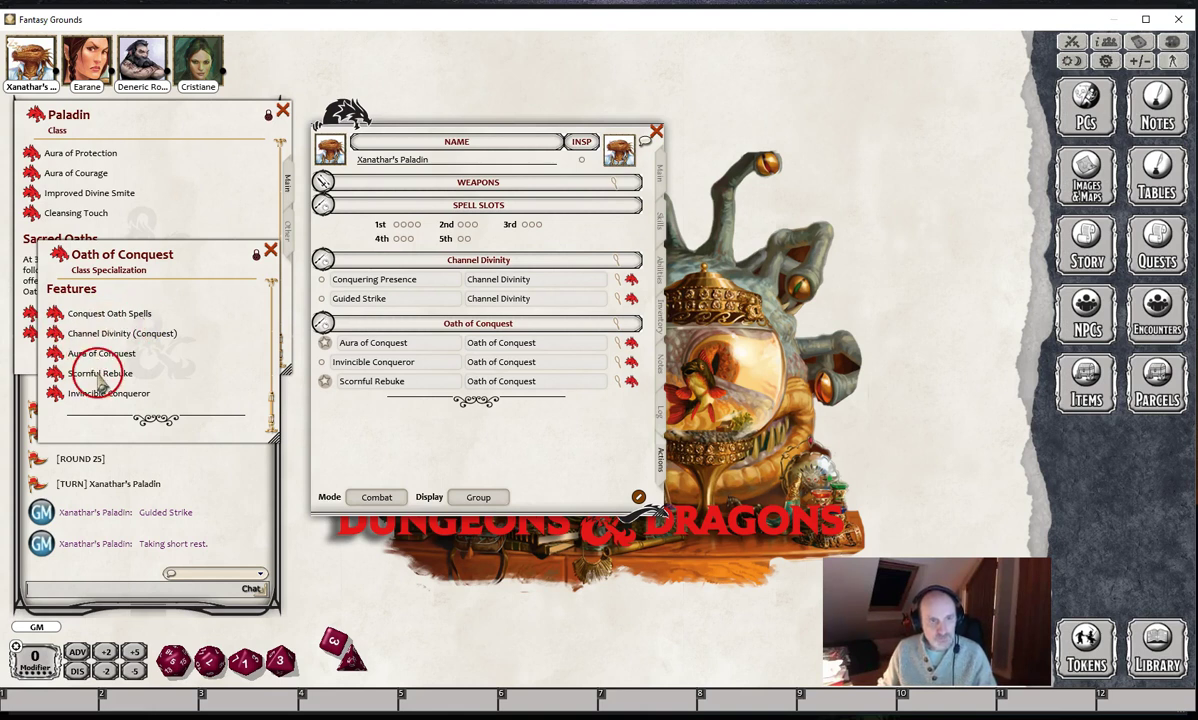
Step: Open the Aura of Conquest description and expand the power to its psychic damage settings
{"action": "left_click", "coordinate": [58, 352]}
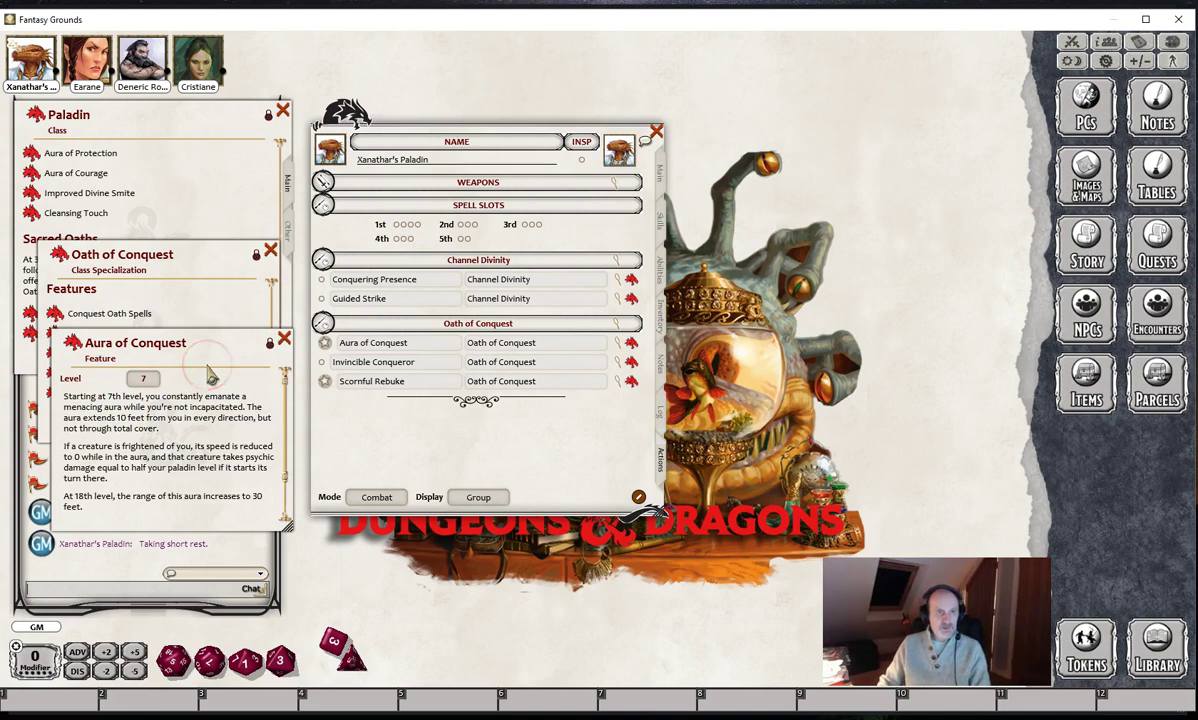
{"action": "left_click_drag", "start_coordinate": [207, 368], "coordinate": [196, 354]}
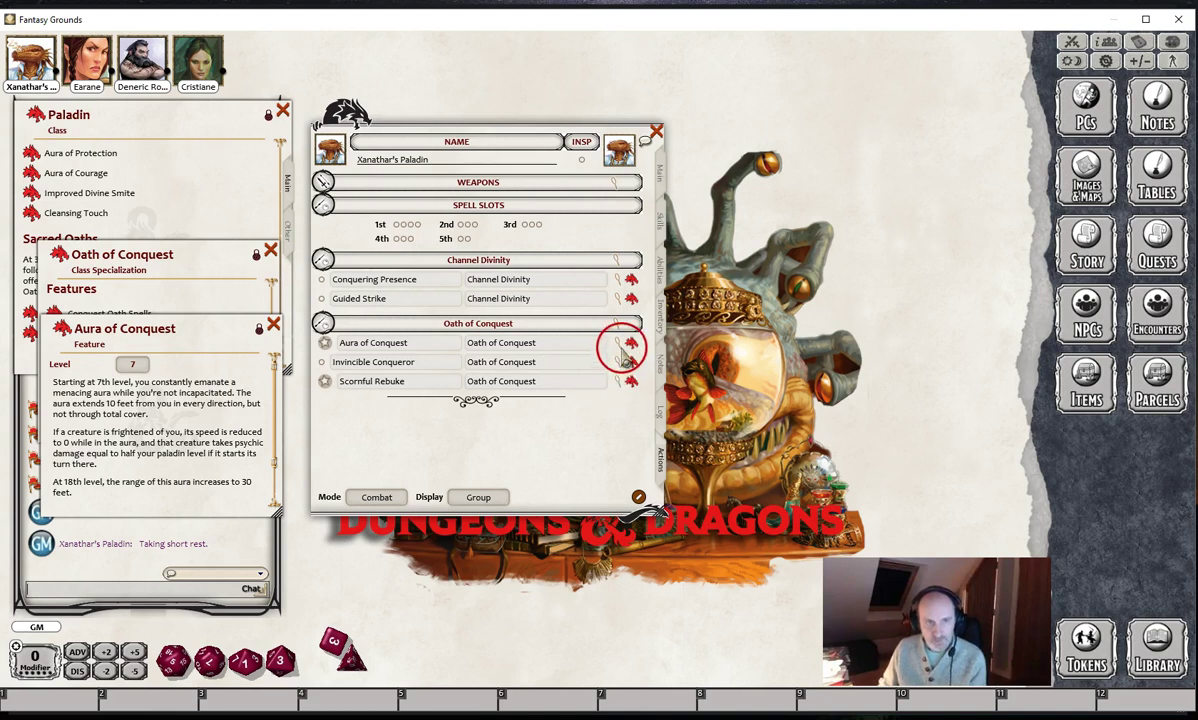
{"action": "left_click", "coordinate": [619, 342]}
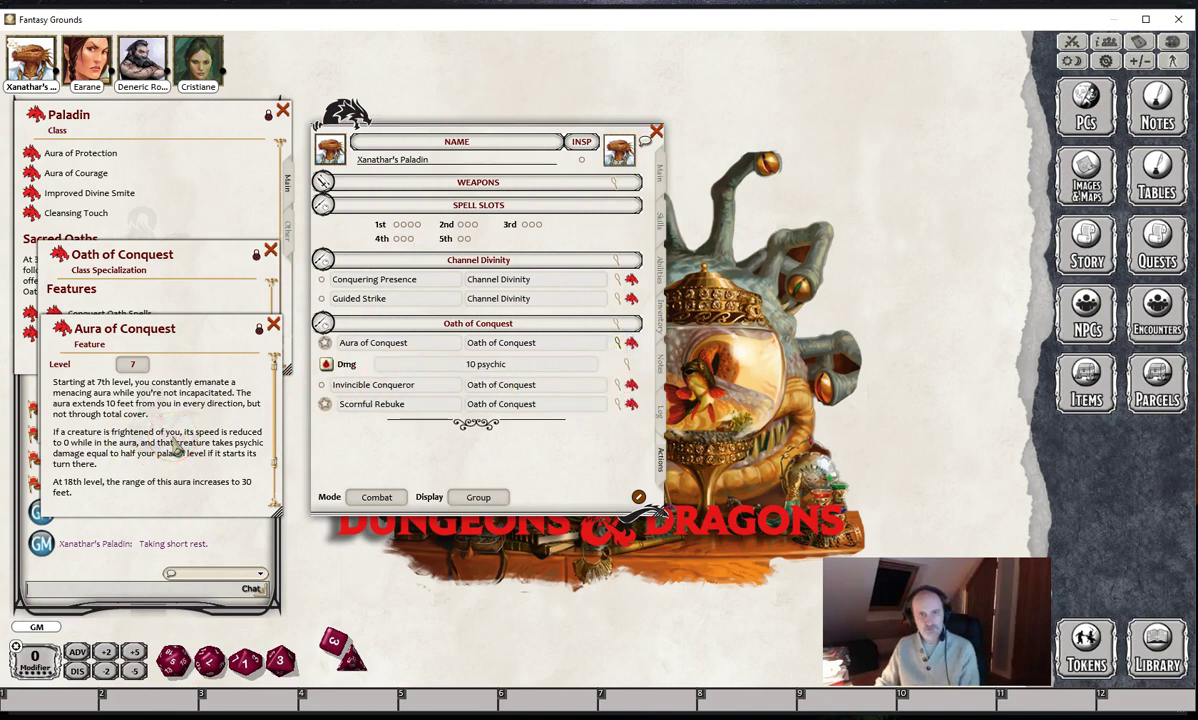
{"action": "left_click", "coordinate": [138, 464]}
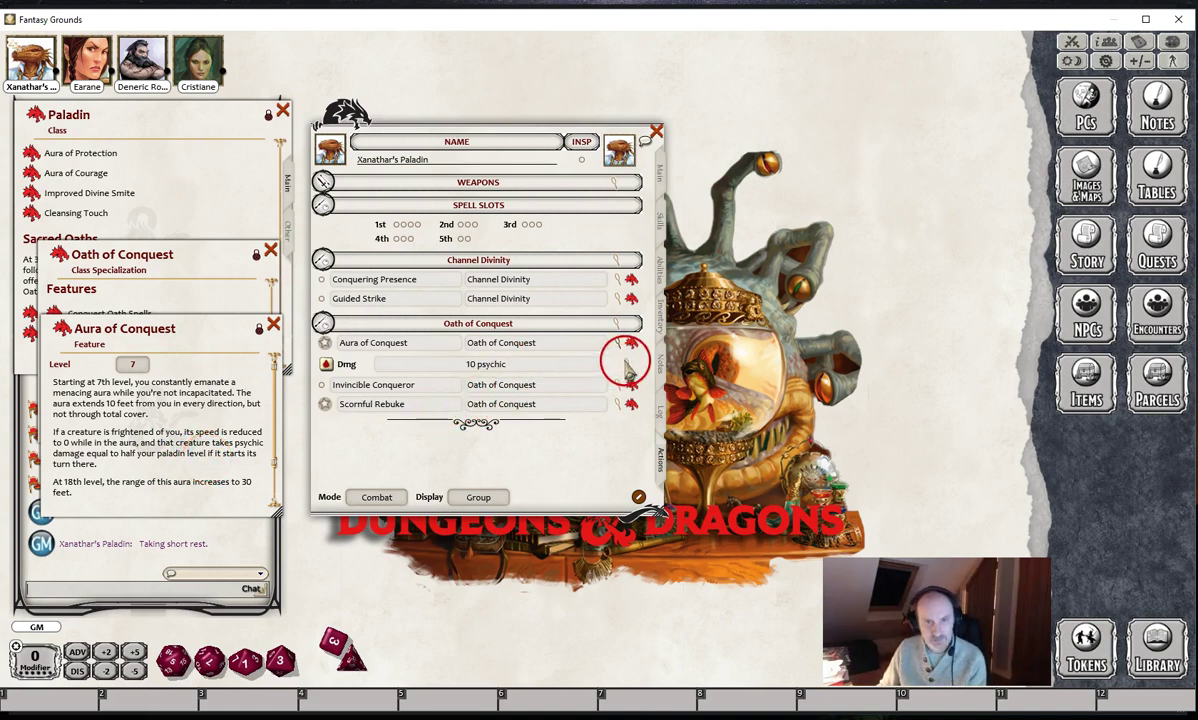
{"action": "left_click", "coordinate": [625, 368]}
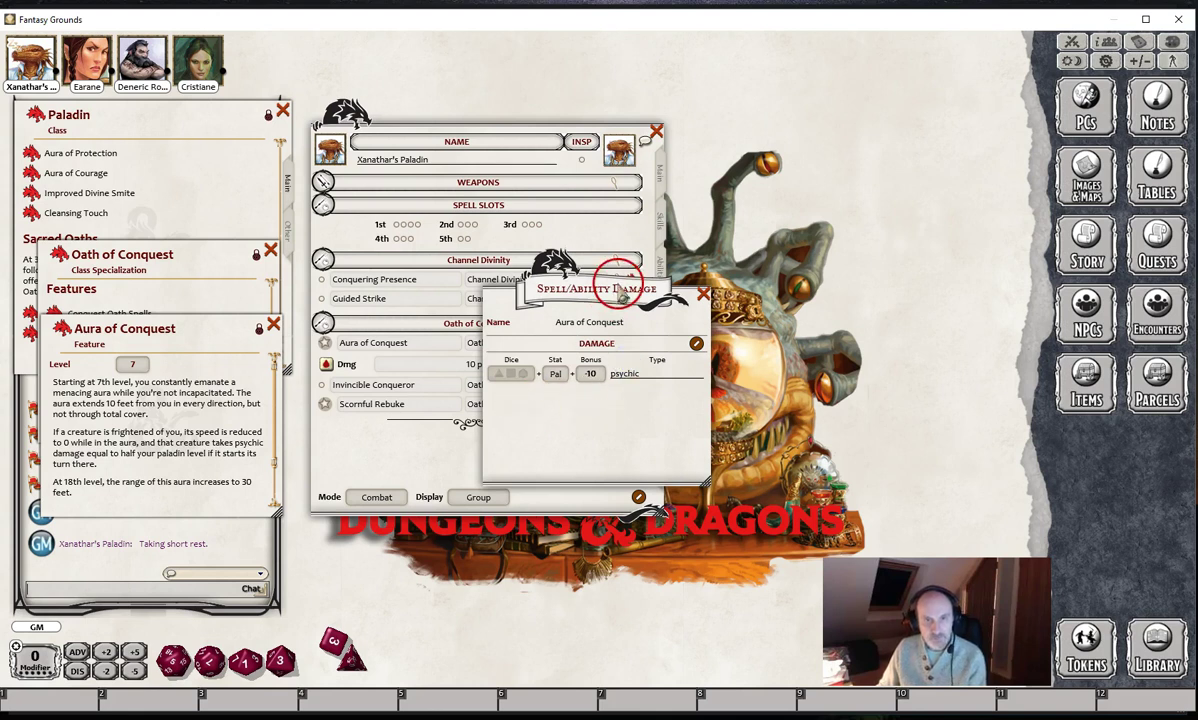
Step: Reposition the Aura of Conquest damage window, review its Pal stat fields, and close it
{"action": "left_click_drag", "start_coordinate": [620, 292], "coordinate": [606, 314]}
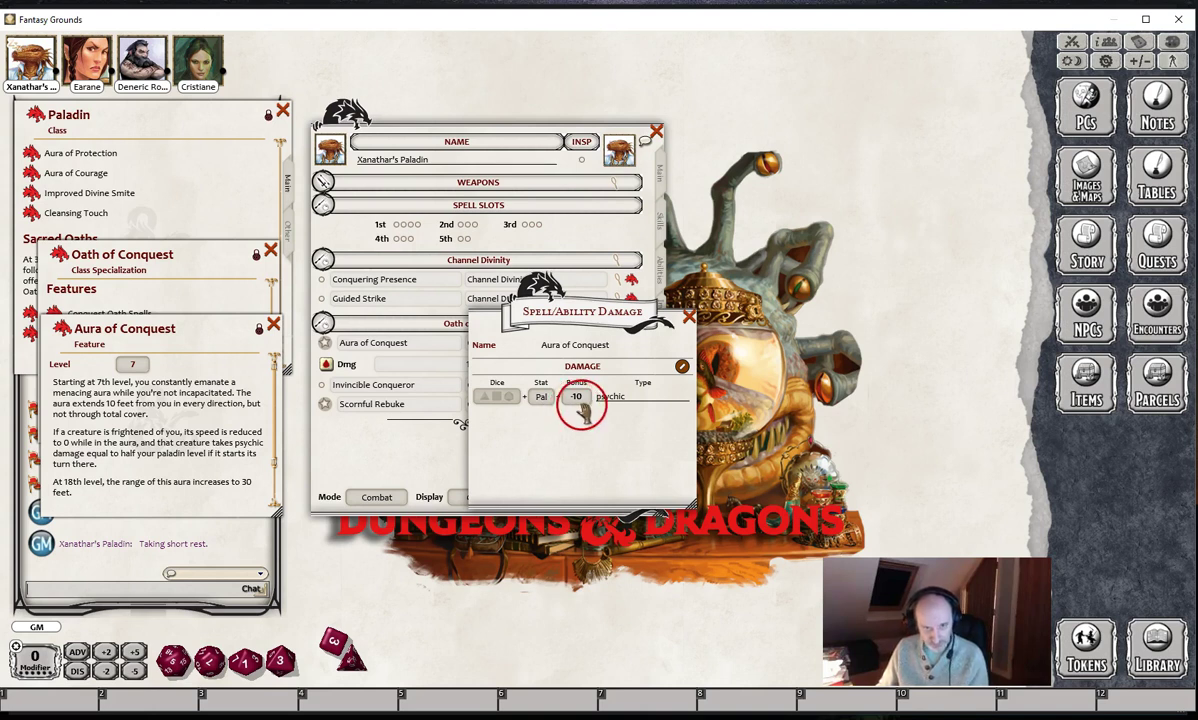
{"action": "left_click", "coordinate": [689, 317]}
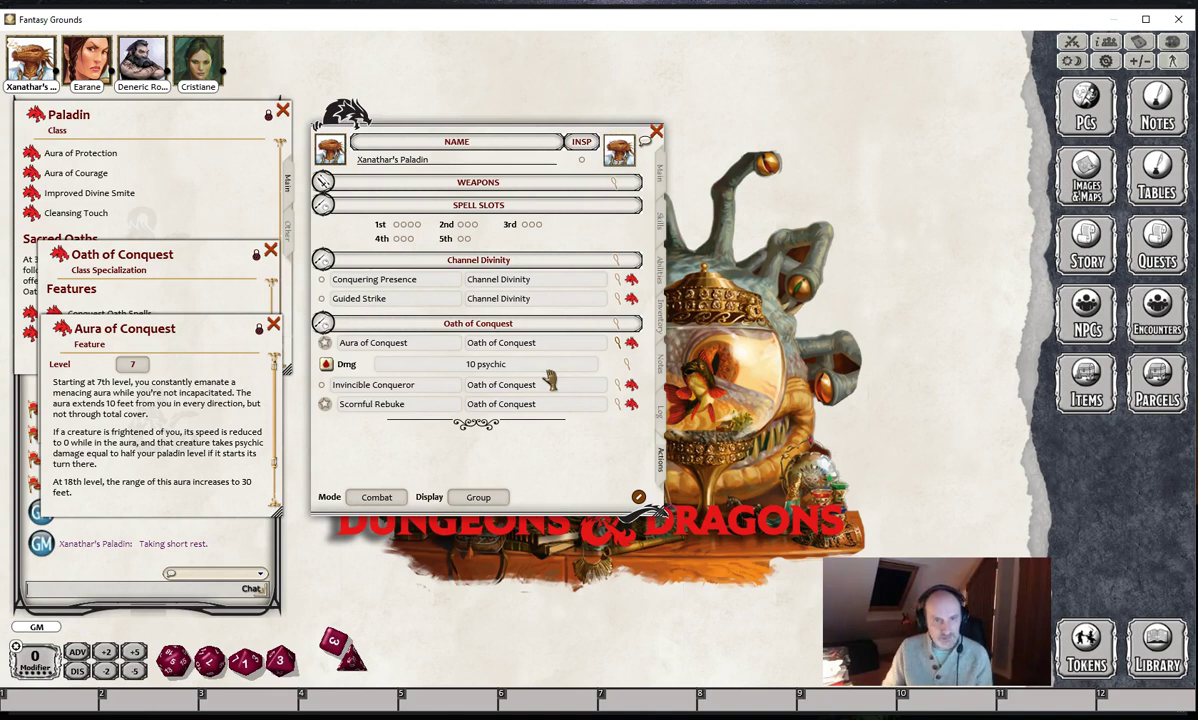
Step: Reopen and close the Aura of Conquest damage editor, then collapse the power
{"action": "double_click", "coordinate": [598, 365]}
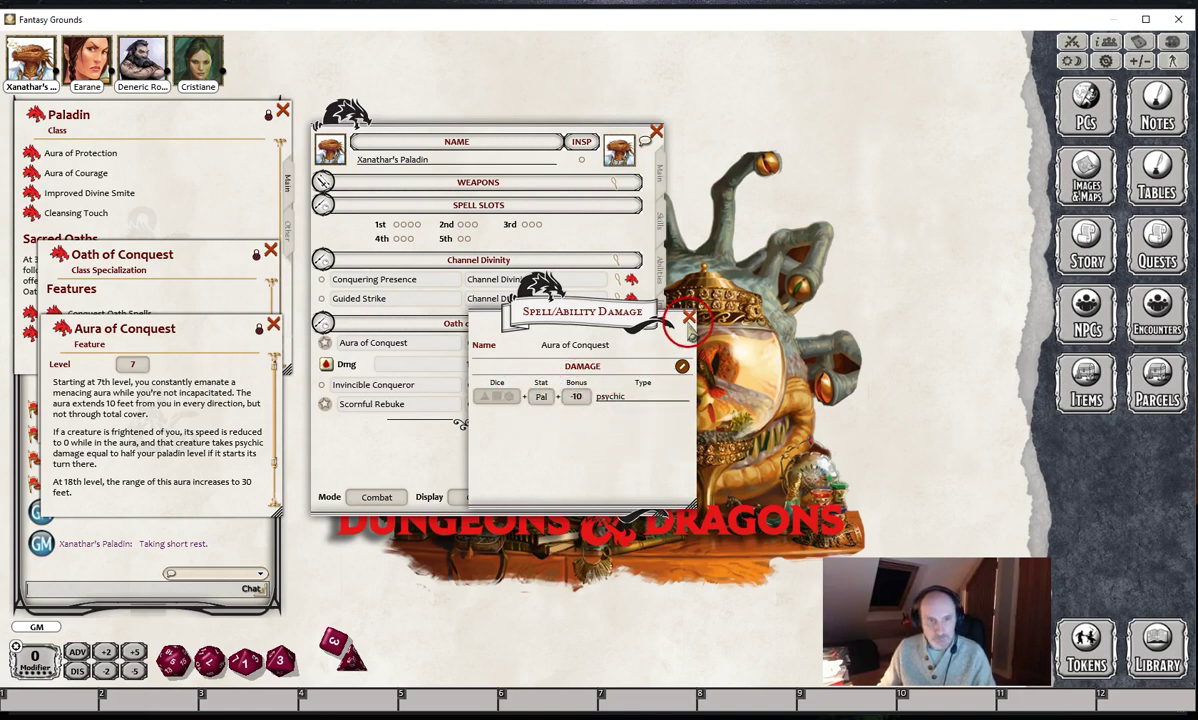
{"action": "left_click", "coordinate": [689, 318]}
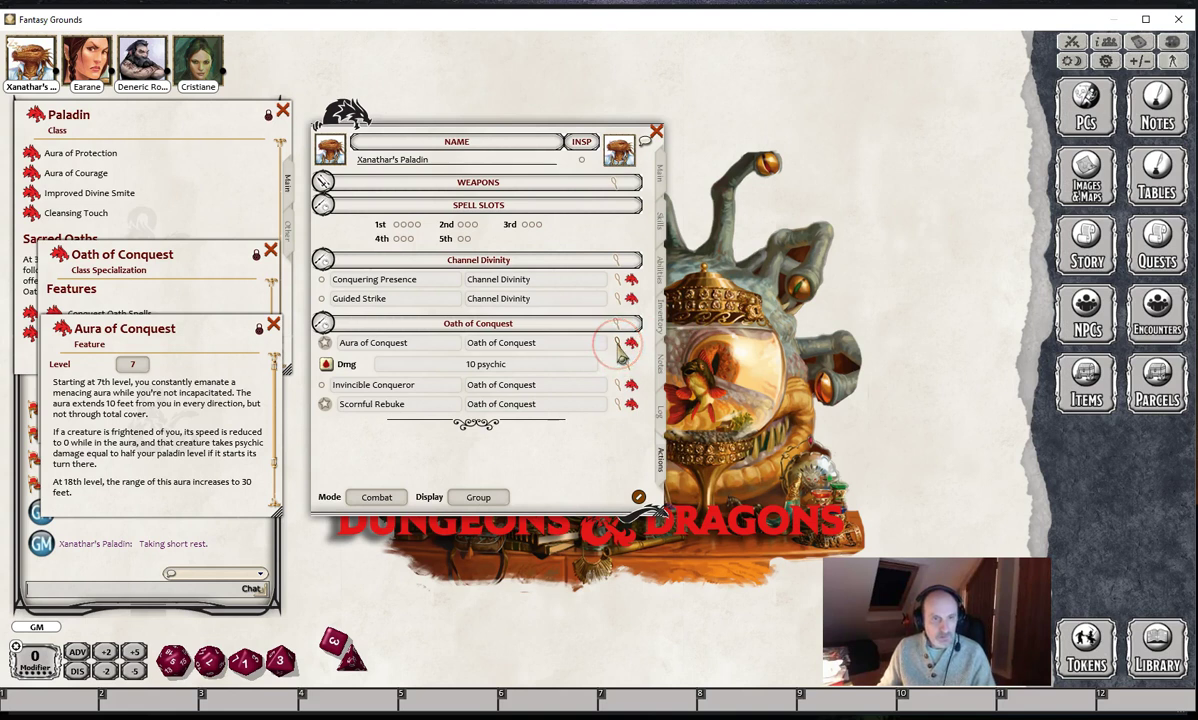
{"action": "left_click", "coordinate": [617, 343]}
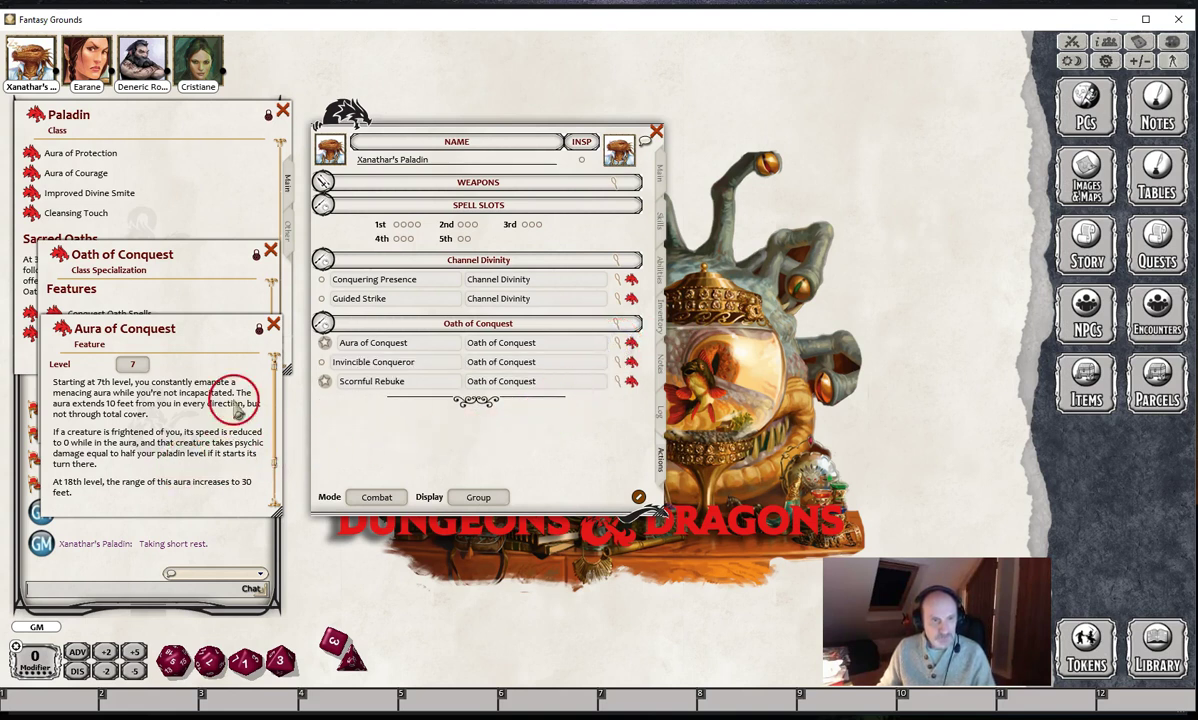
Step: Close Aura of Conquest, inspect Scornful Rebuke's 3 psychic damage entry, then close its description
{"action": "left_click", "coordinate": [273, 325]}
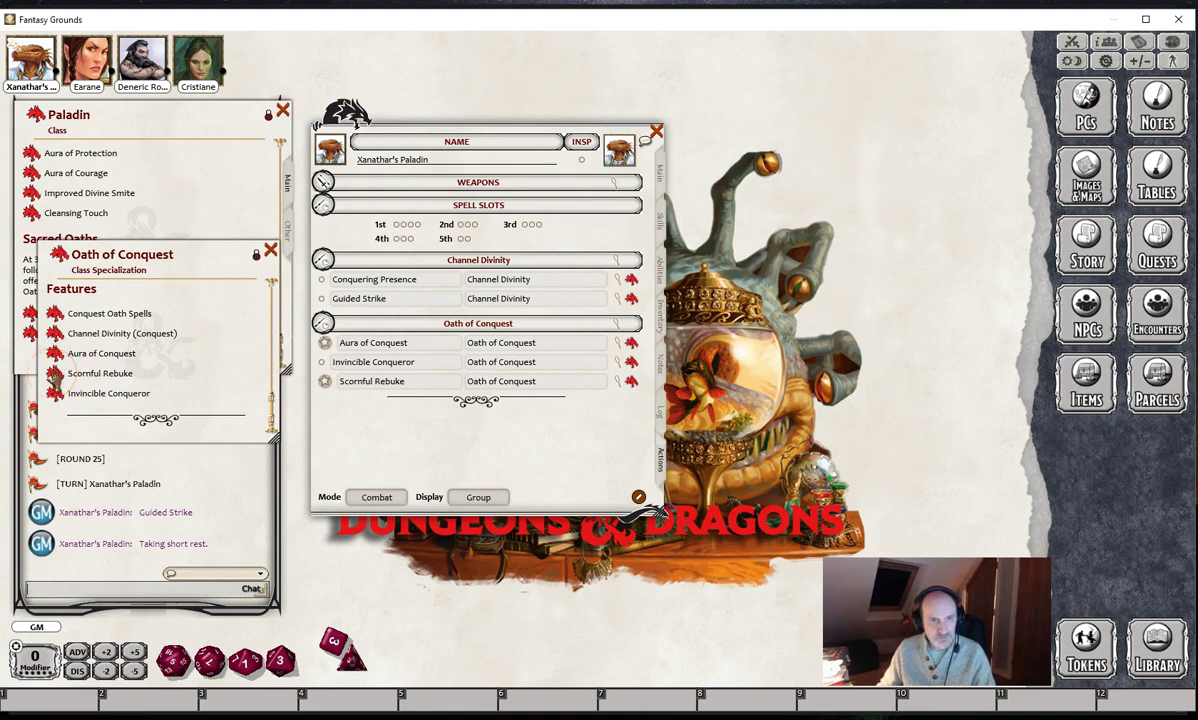
{"action": "left_click", "coordinate": [52, 373]}
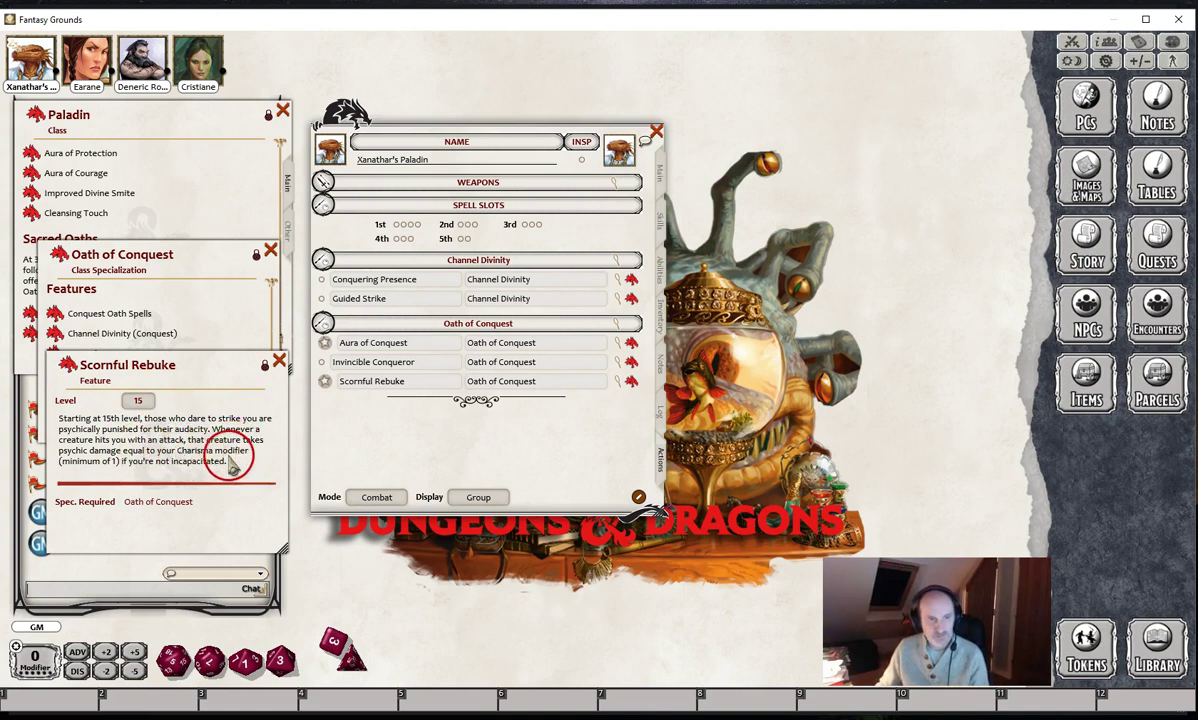
{"action": "left_click", "coordinate": [617, 381]}
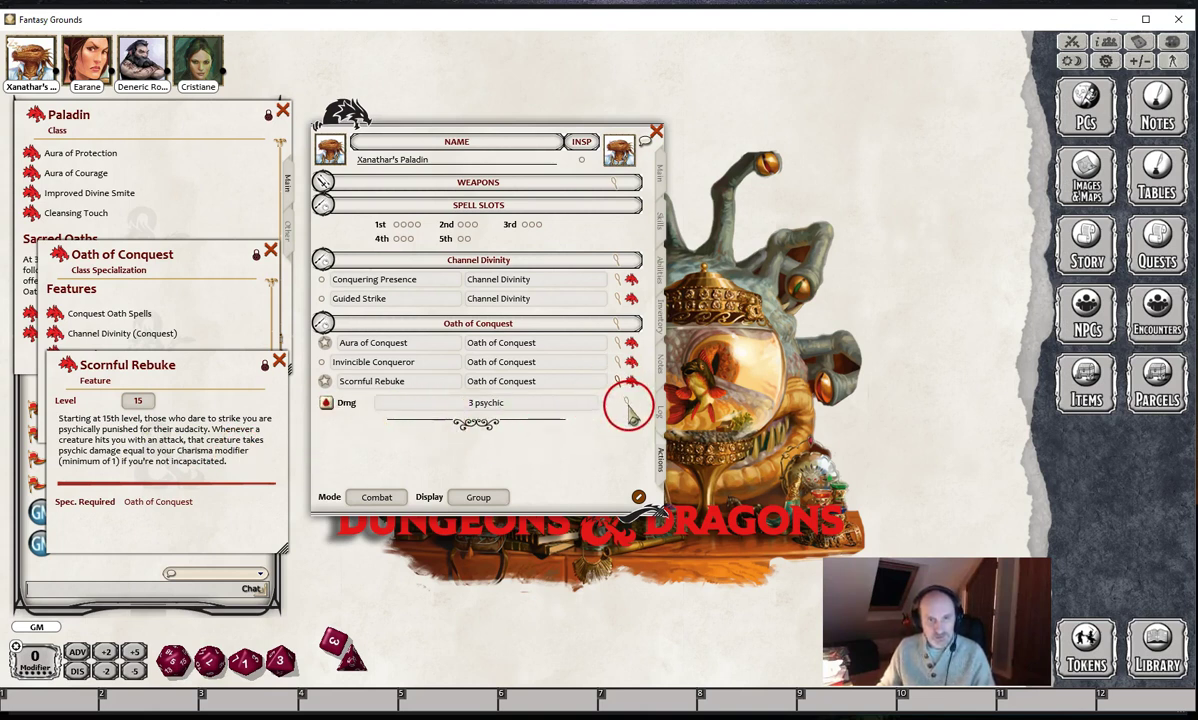
{"action": "left_click", "coordinate": [626, 402]}
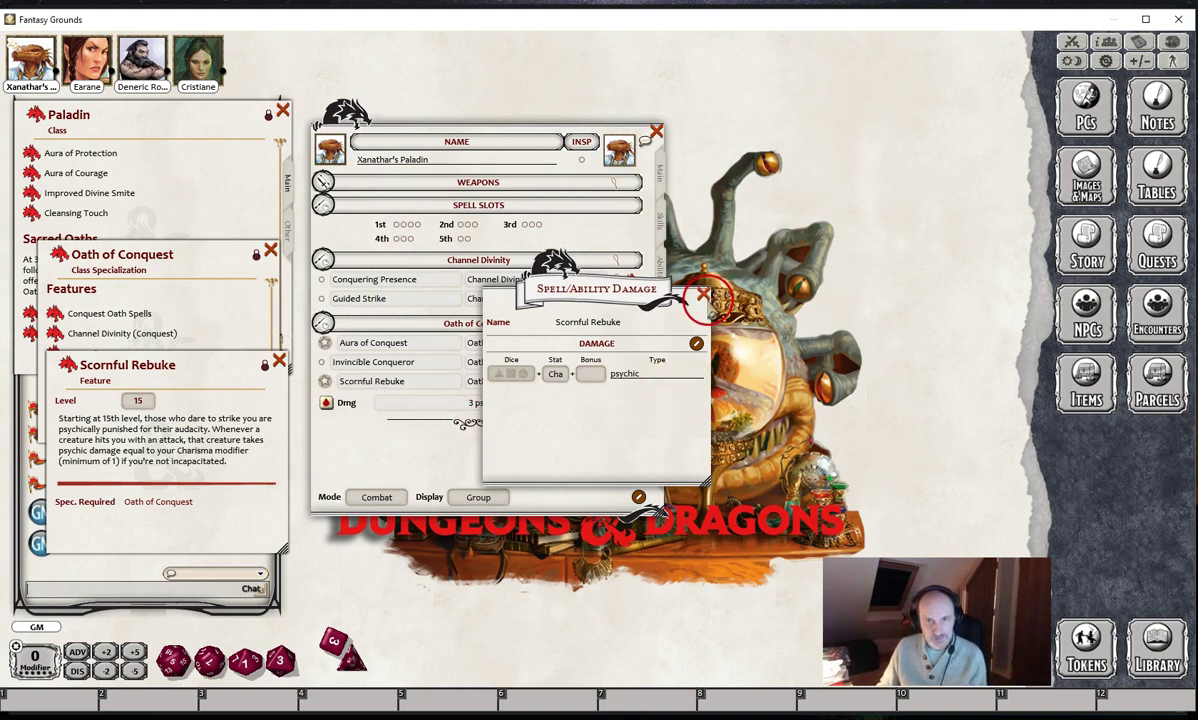
{"action": "left_click", "coordinate": [703, 294]}
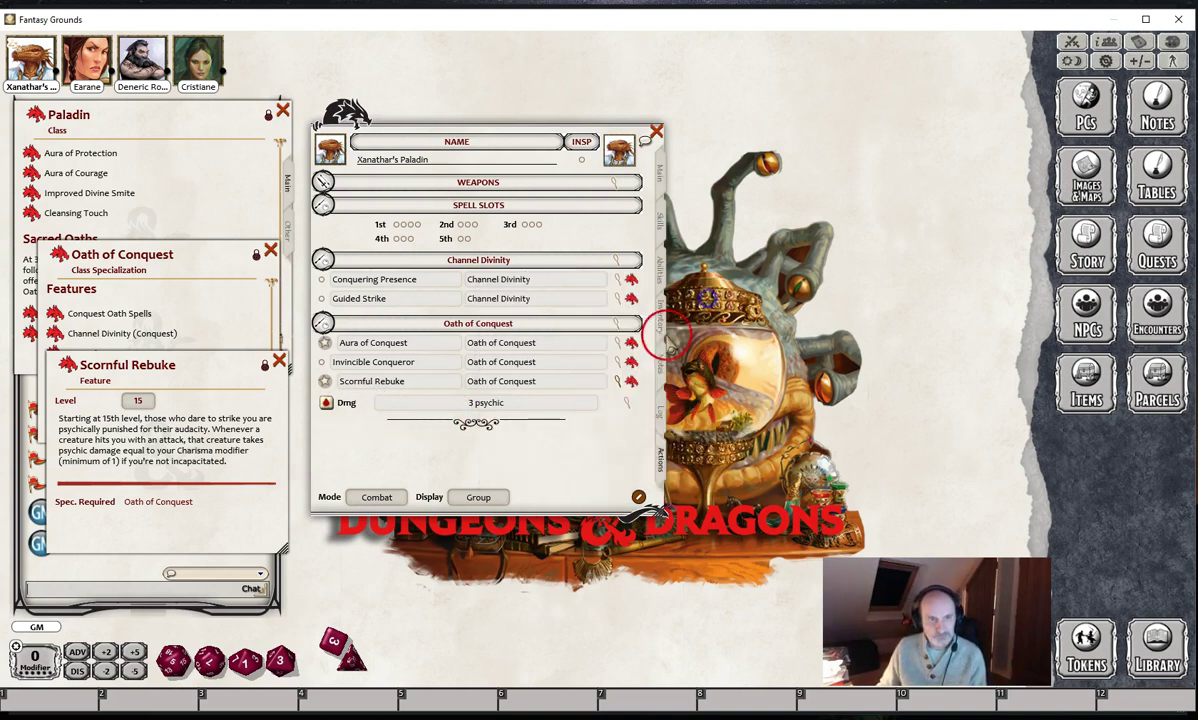
{"action": "left_click", "coordinate": [278, 361]}
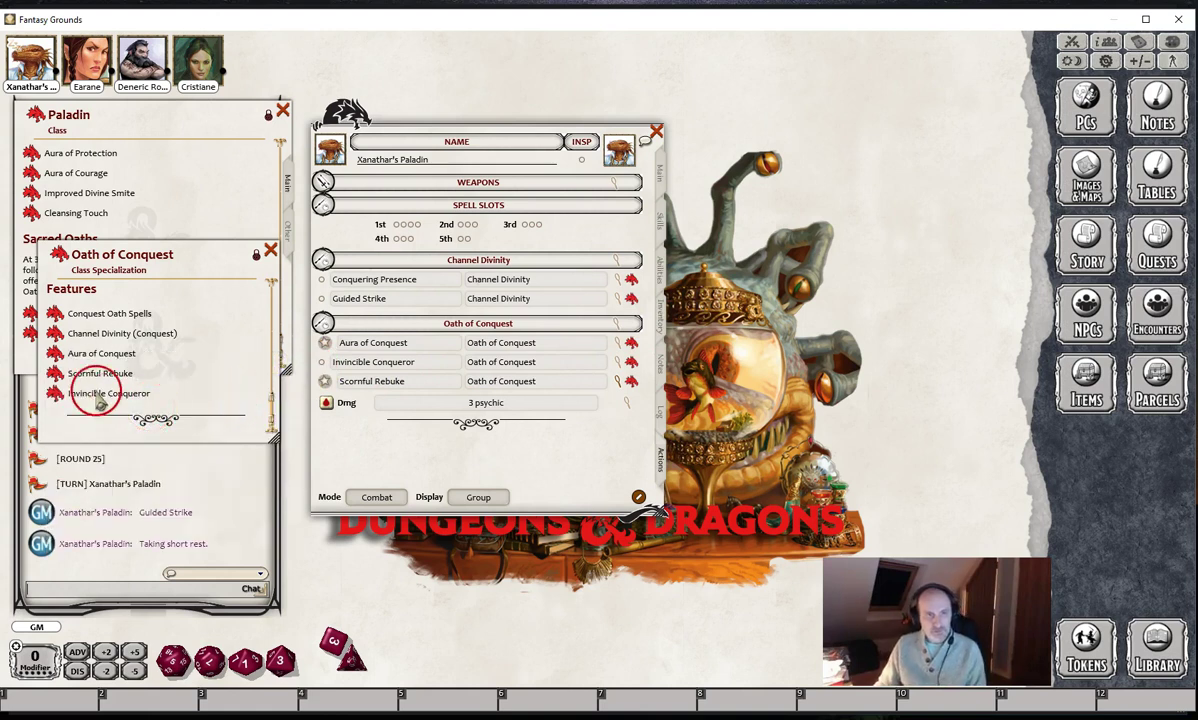
Step: Open the Invincible Conqueror feature description and move it up out of the way
{"action": "left_click", "coordinate": [55, 394]}
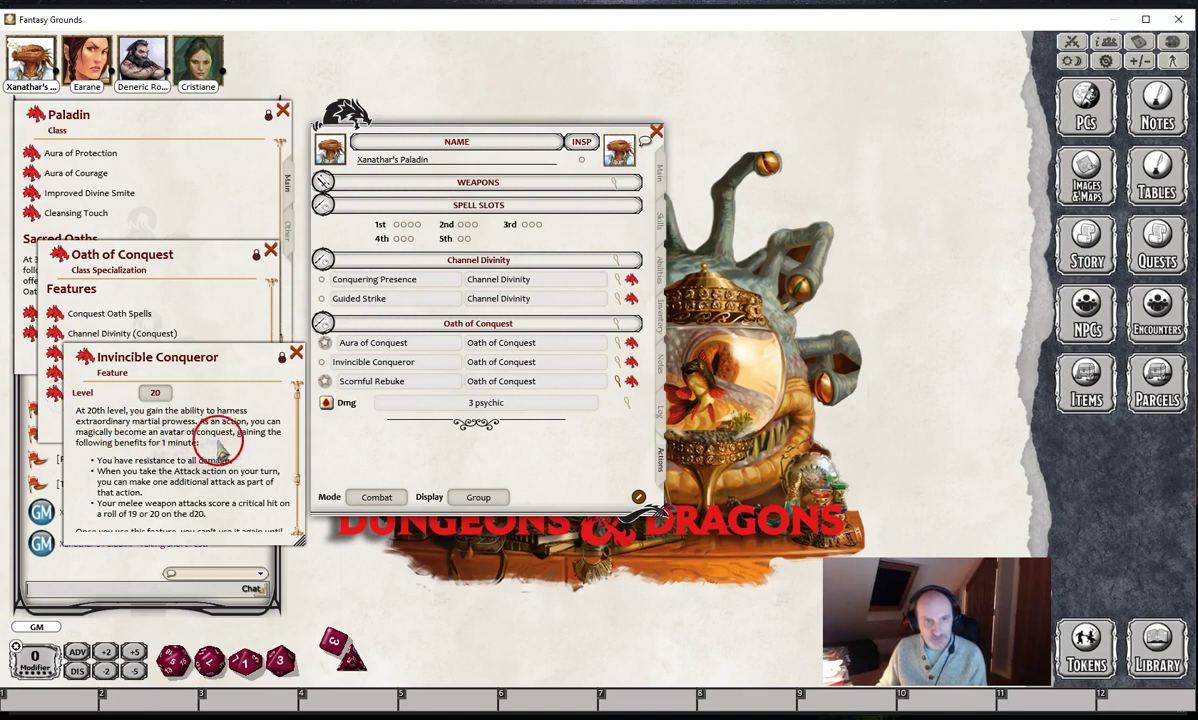
{"action": "left_click_drag", "start_coordinate": [227, 352], "coordinate": [215, 308]}
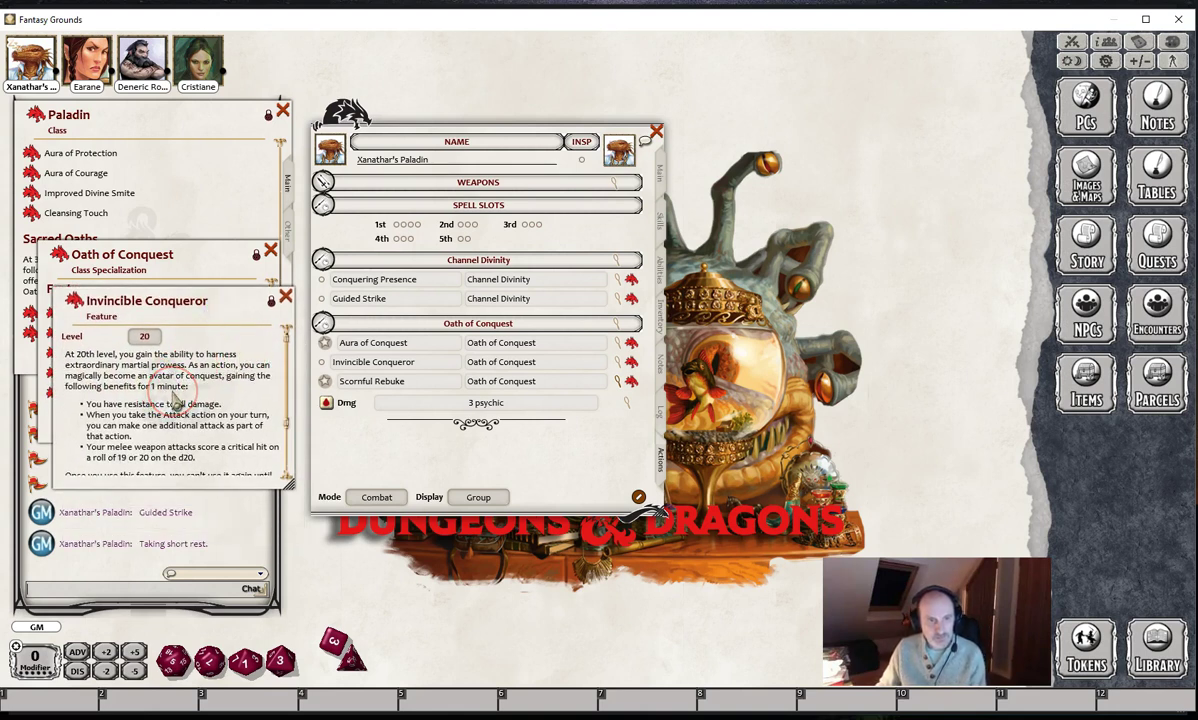
{"action": "scroll", "coordinate": [152, 420], "scroll_direction": "down", "scroll_amount": 1}
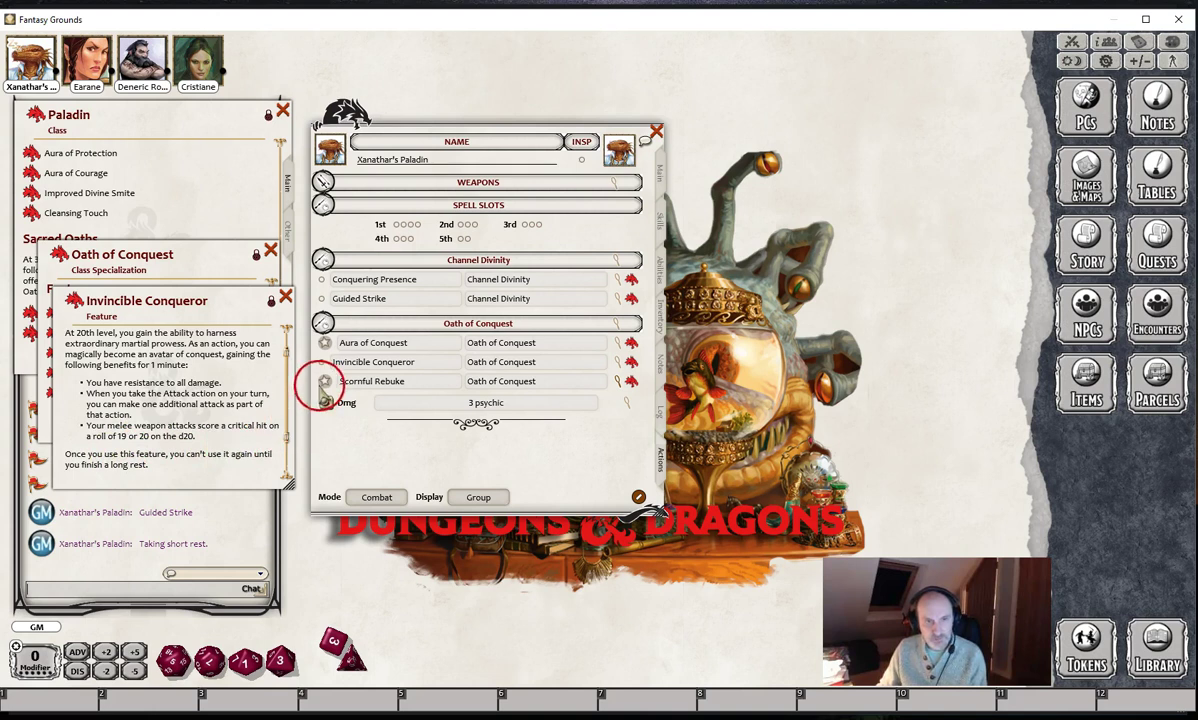
Step: Return the list to Combat mode, expand Invincible Conqueror, and open its RESIST: all effect
{"action": "left_click", "coordinate": [380, 499]}
{"action": "left_click", "coordinate": [384, 499]}
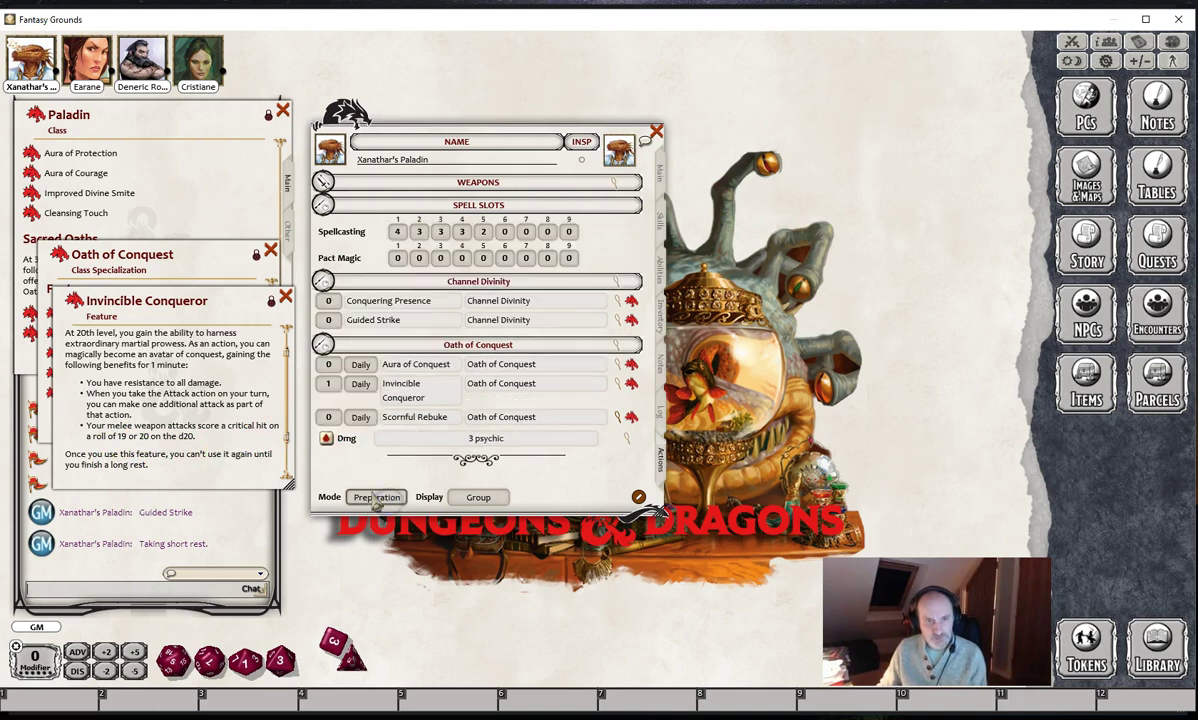
{"action": "left_click", "coordinate": [377, 498]}
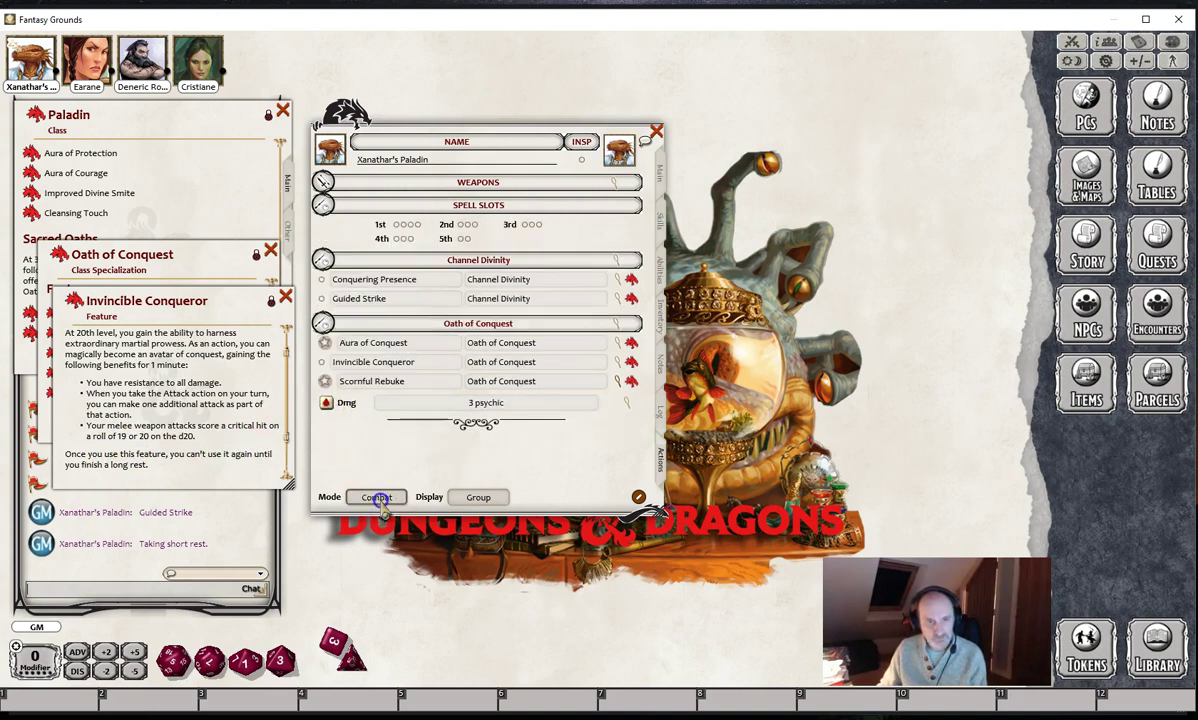
{"action": "left_click", "coordinate": [616, 362]}
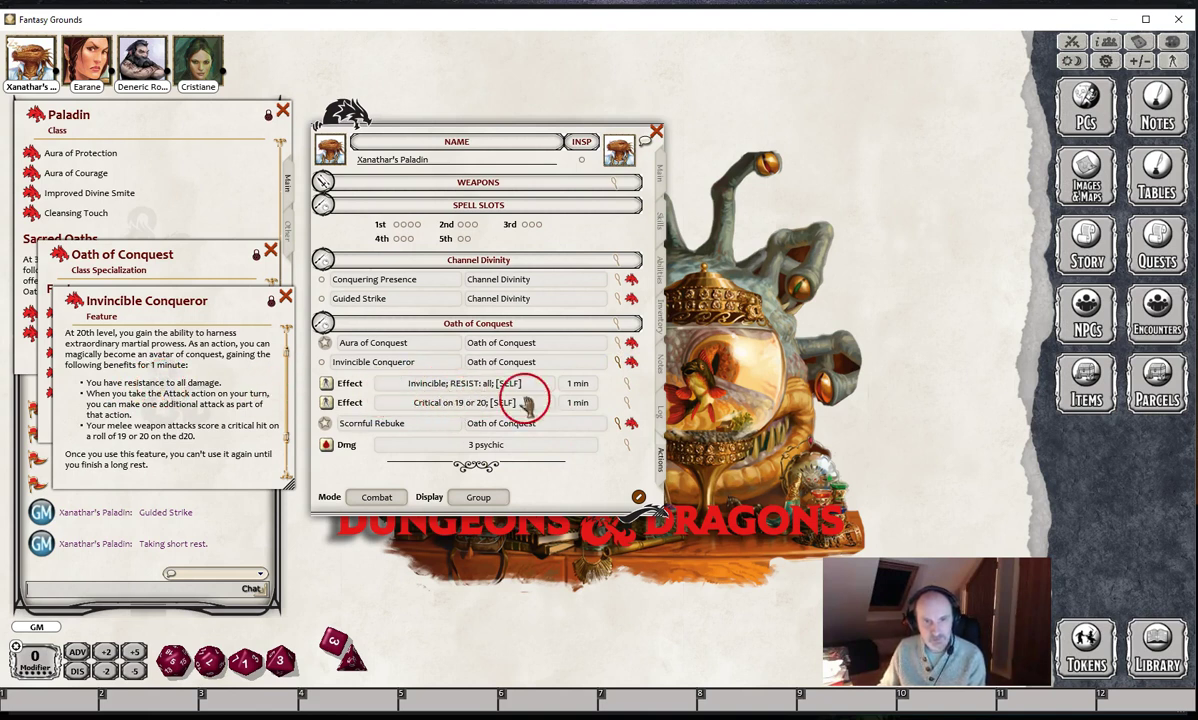
{"action": "left_click", "coordinate": [627, 383]}
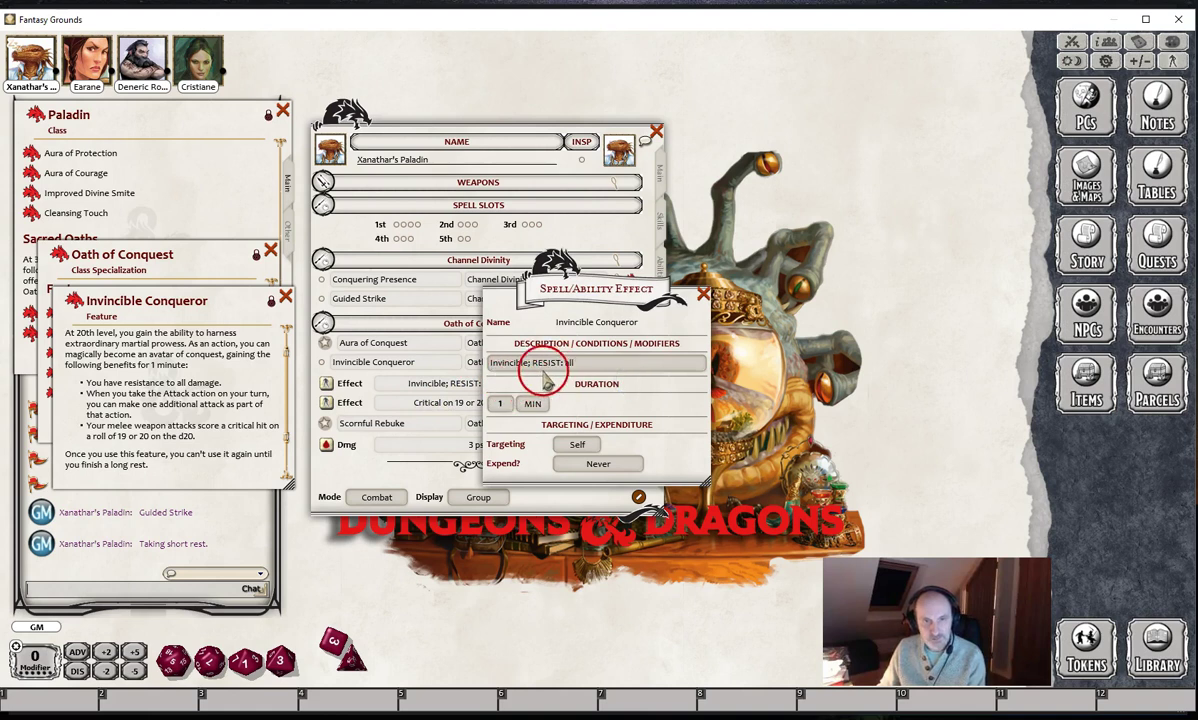